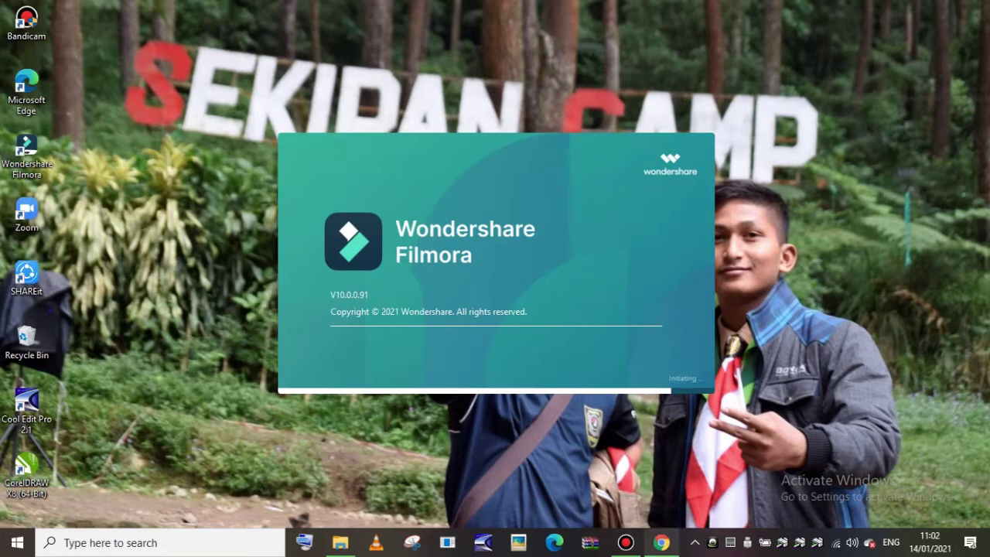
- Restore the detected automatic backup of VE Project 2
mouse_move(661, 542)
mouse_move(626, 542)
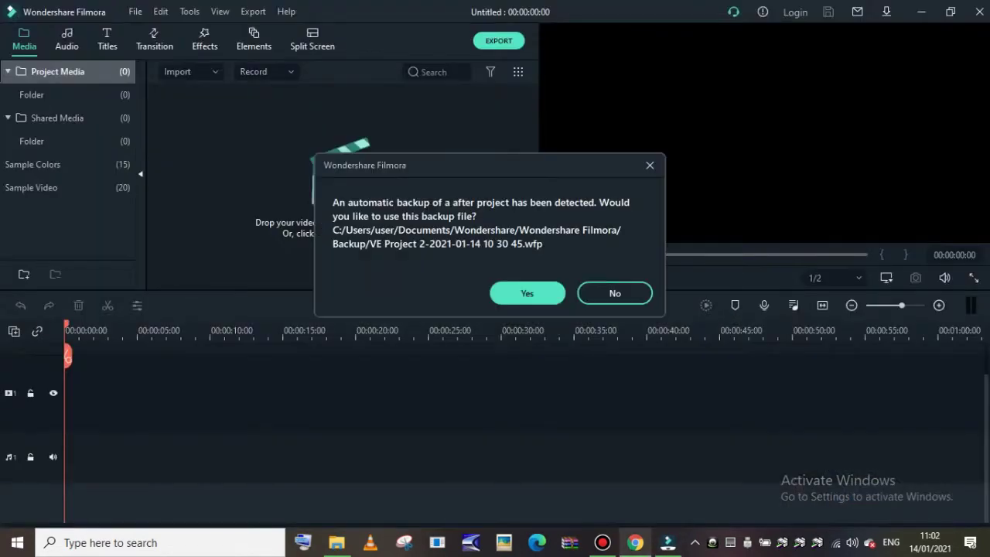
click(603, 542)
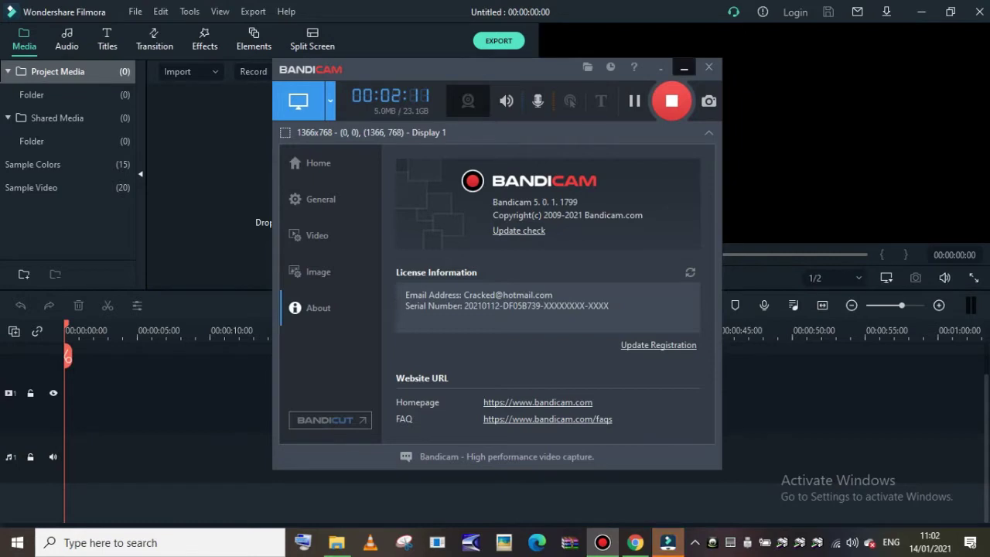
click(683, 68)
click(527, 294)
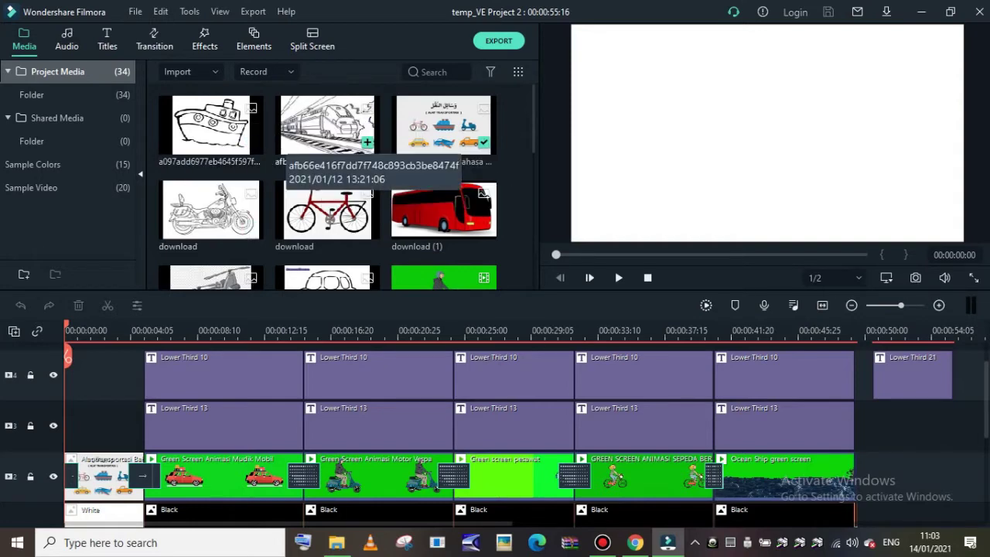
- Look through the imported project media and collapse the Shared Media folder
scroll(363, 202, down, 5)
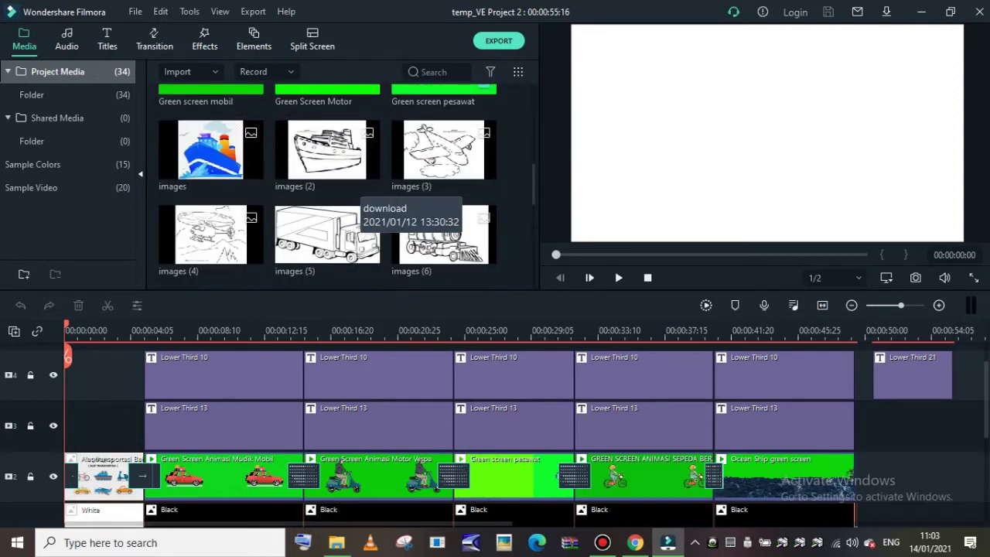
scroll(363, 203, up, 3)
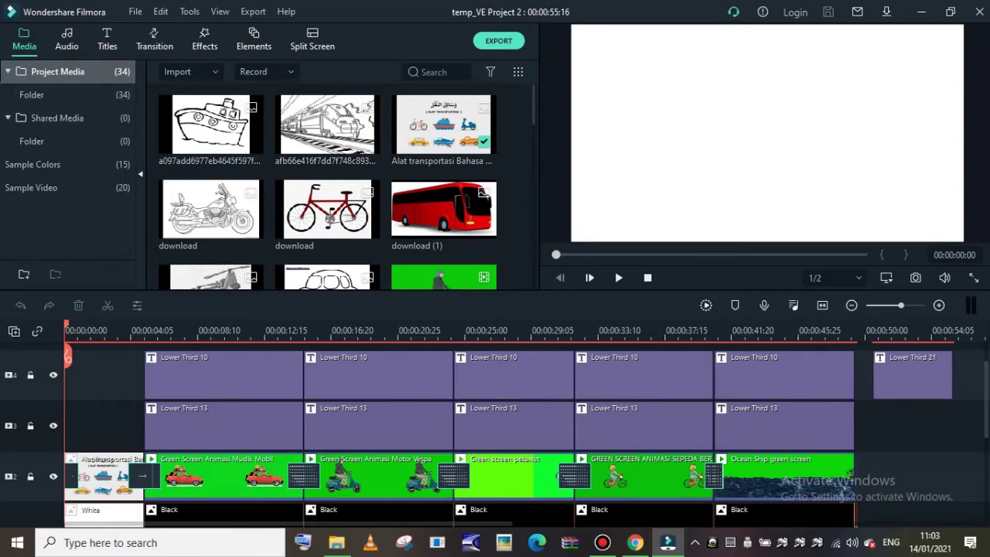
click(8, 72)
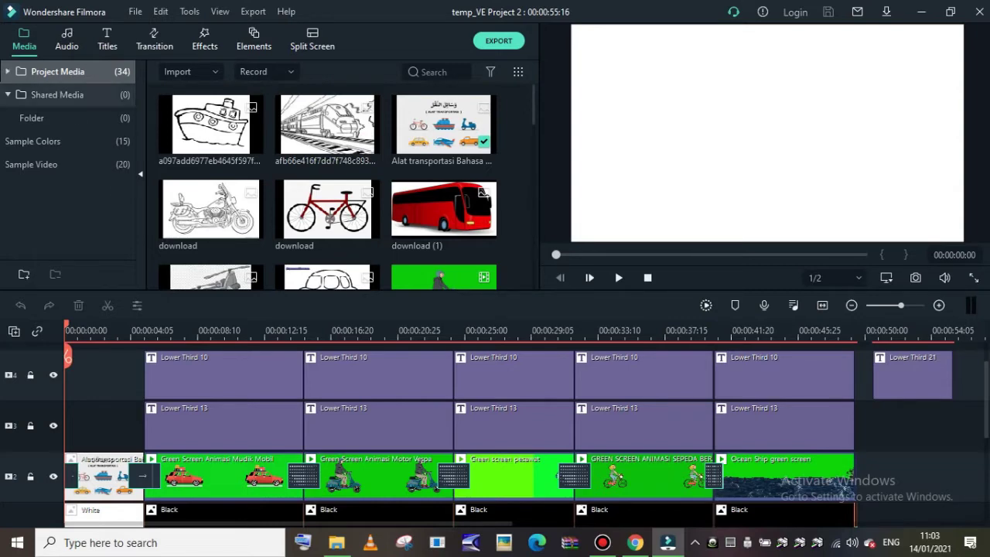
click(8, 95)
click(57, 71)
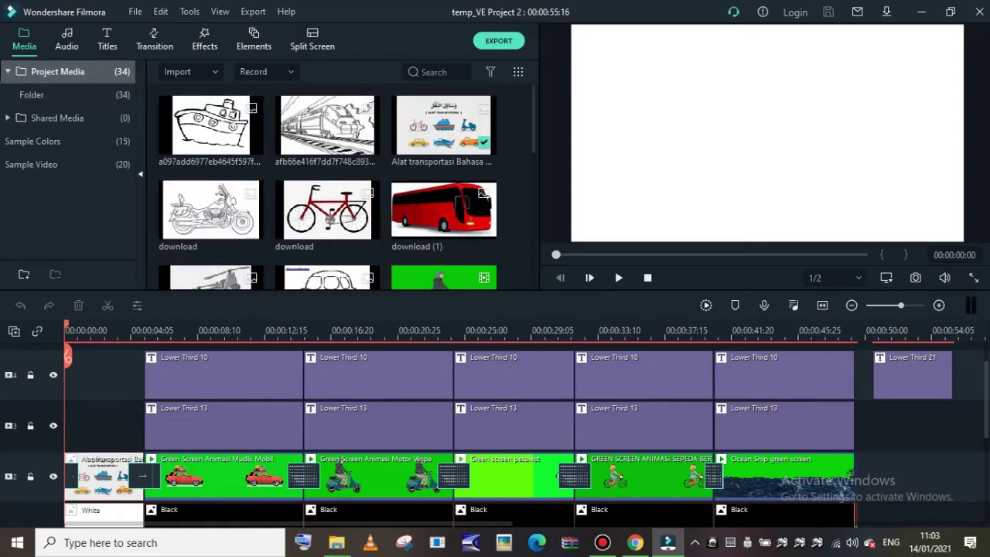
click(211, 72)
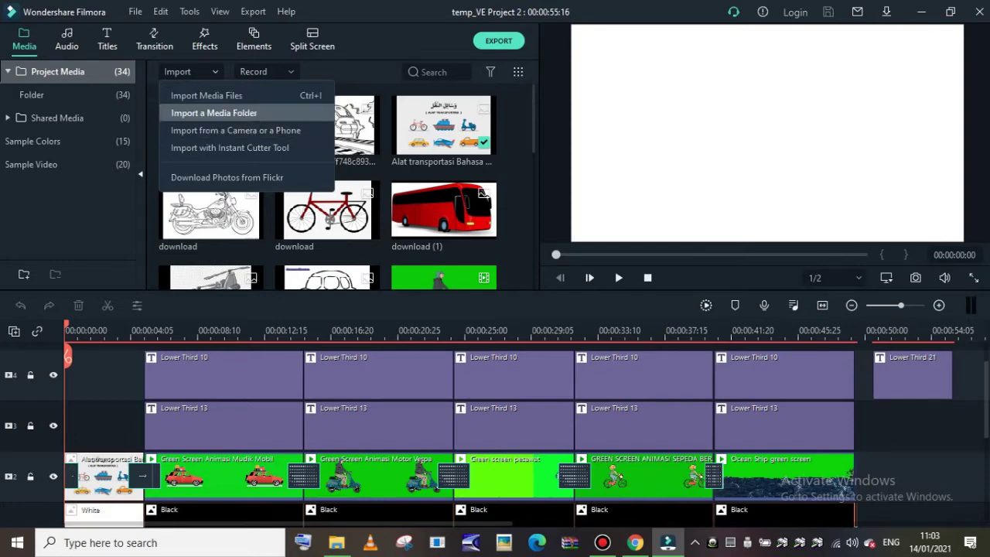
click(207, 95)
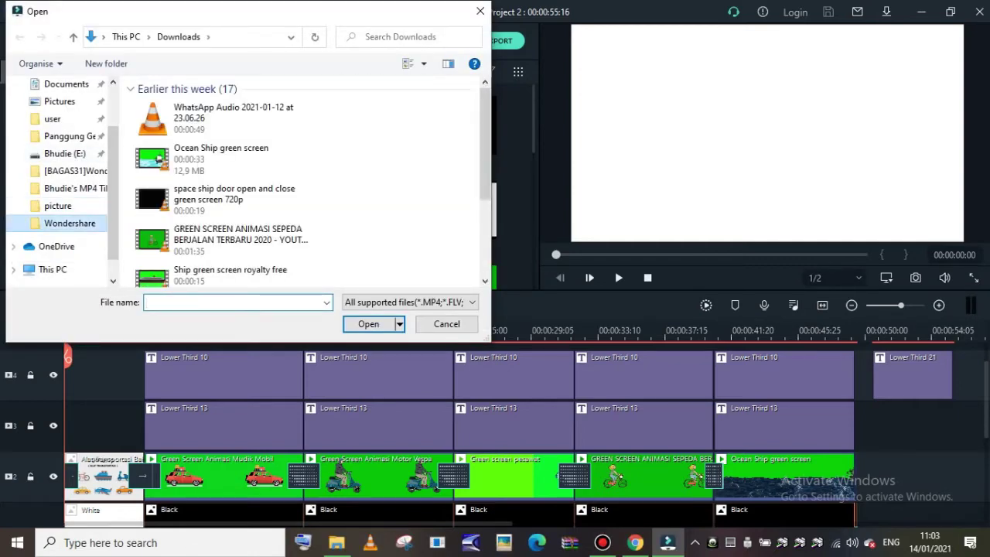
click(70, 223)
click(171, 204)
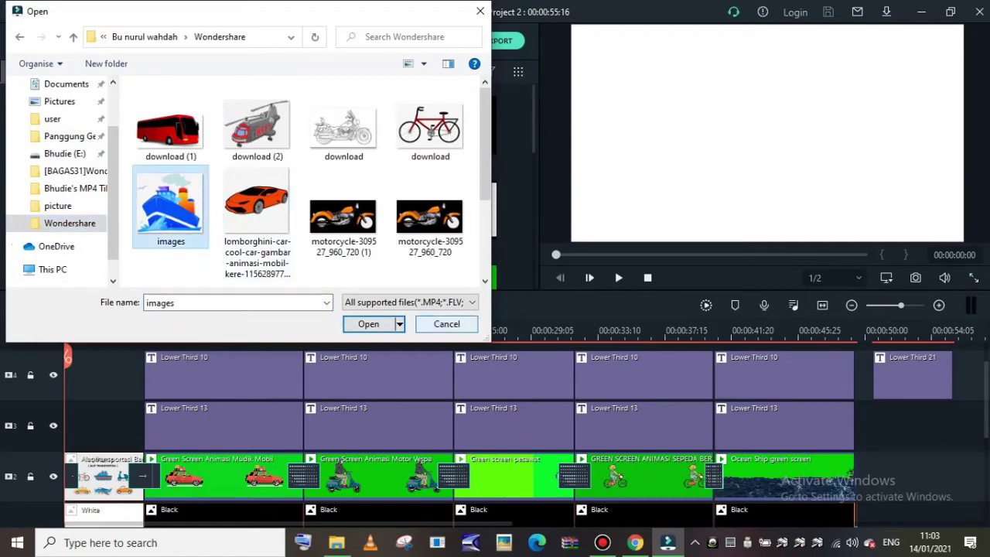
click(480, 11)
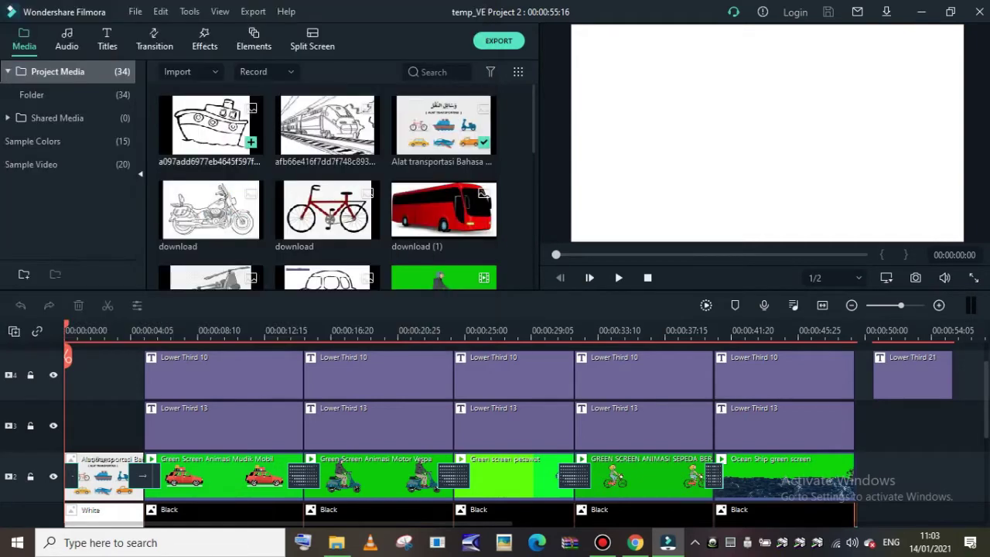
- Place the images (4) helicopter drawing at the start of video track 4 and delete it again
scroll(309, 217, down, 10)
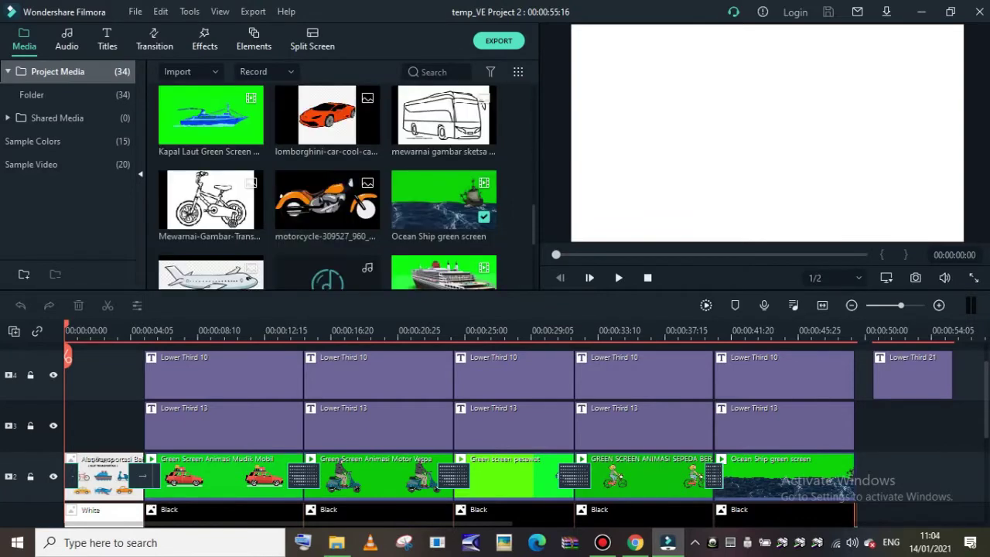
scroll(309, 217, up, 6)
click(210, 220)
drag(211, 221, 106, 375)
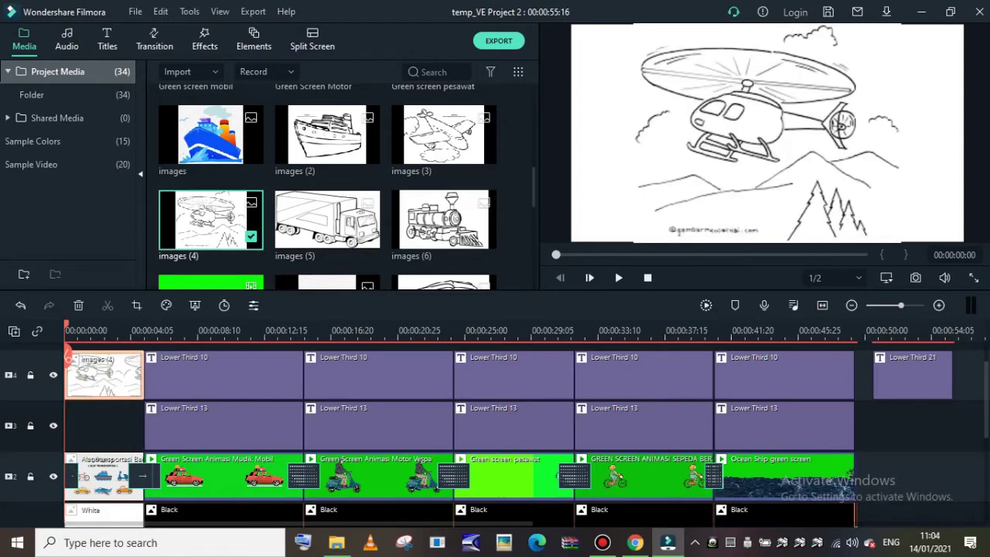
key(Delete)
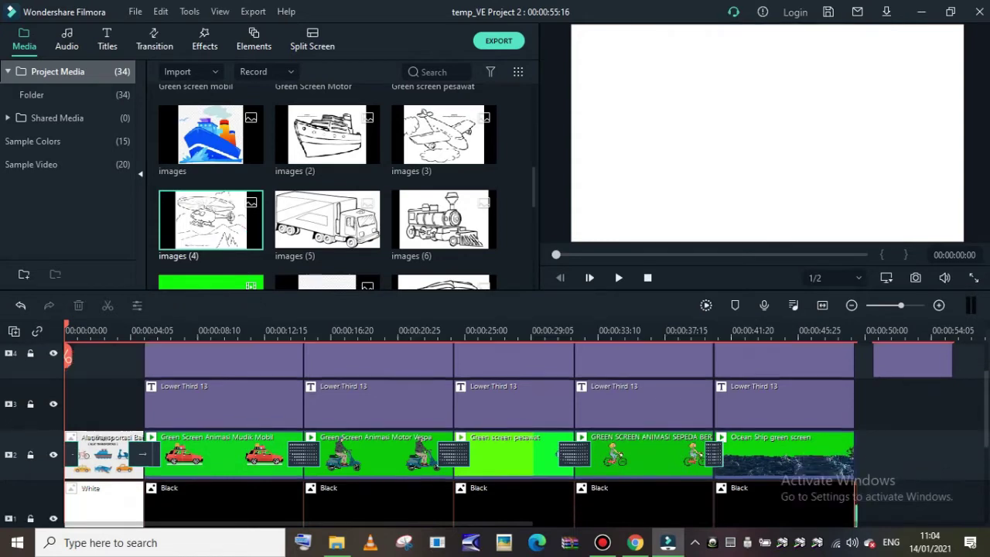
- Show the sample colors and try to bring the Black color to the timeline
scroll(494, 432, down, 2)
click(105, 433)
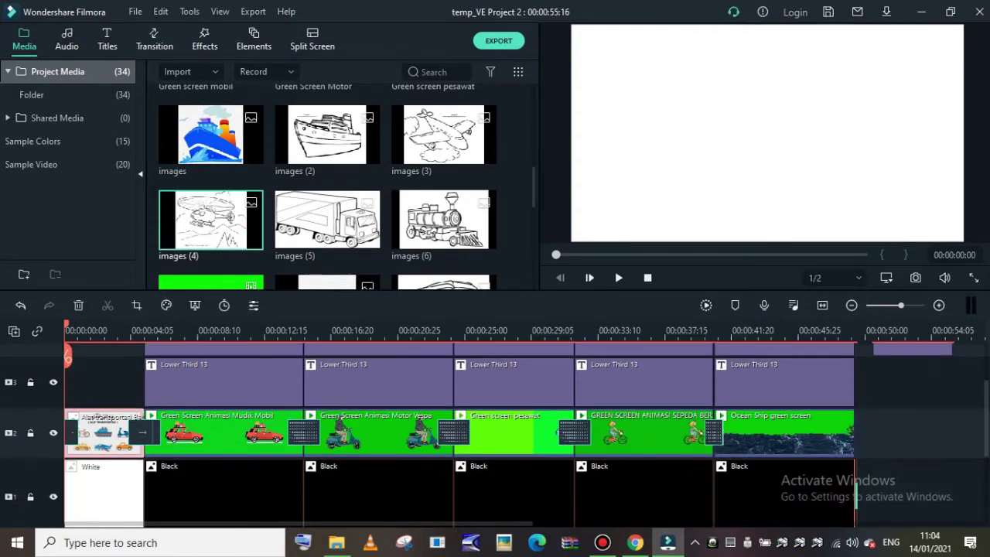
scroll(495, 433, down, 1)
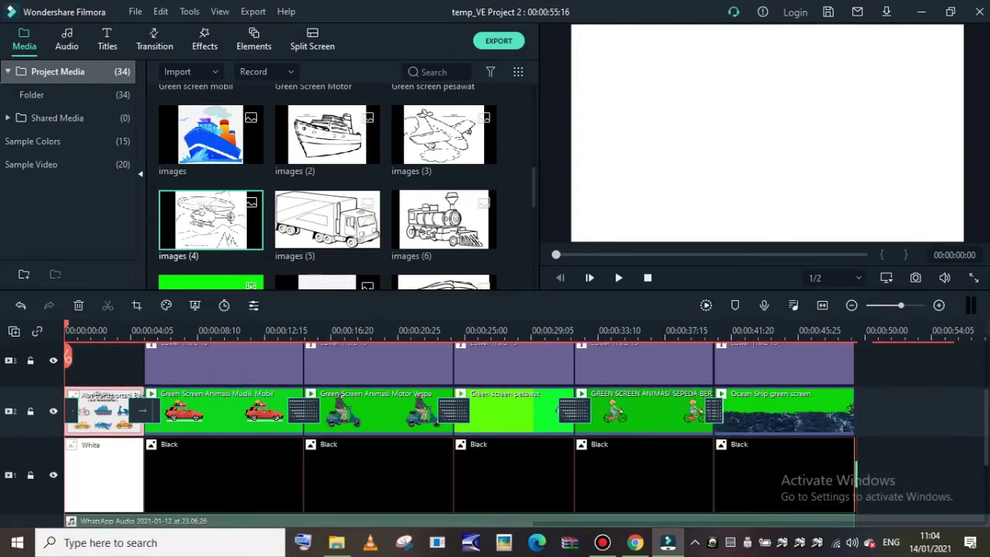
scroll(495, 433, down, 1)
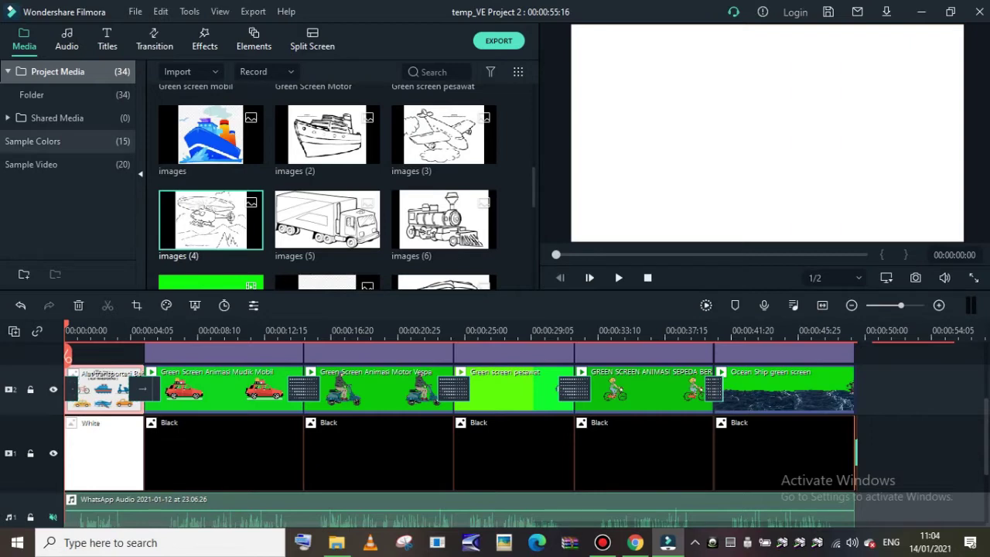
click(32, 141)
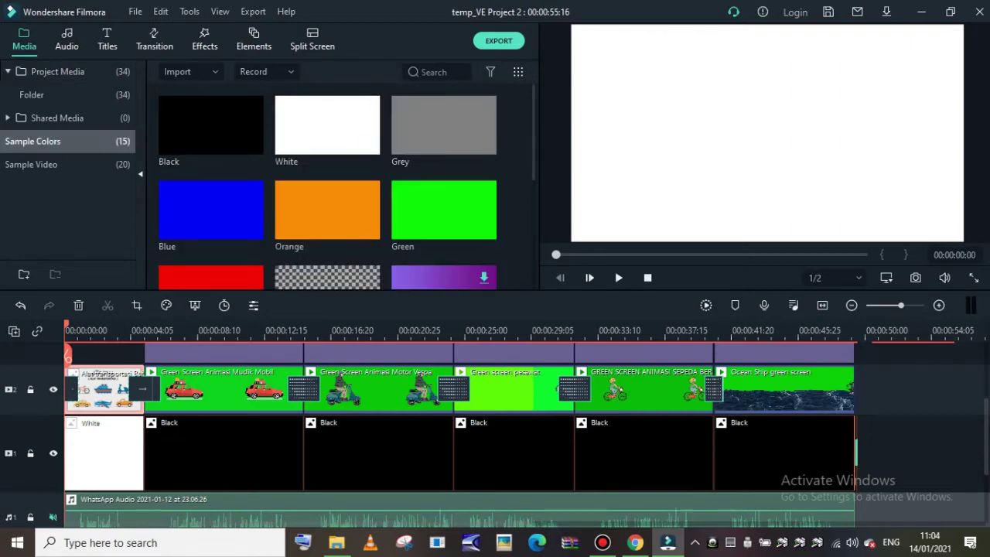
drag(210, 127, 170, 305)
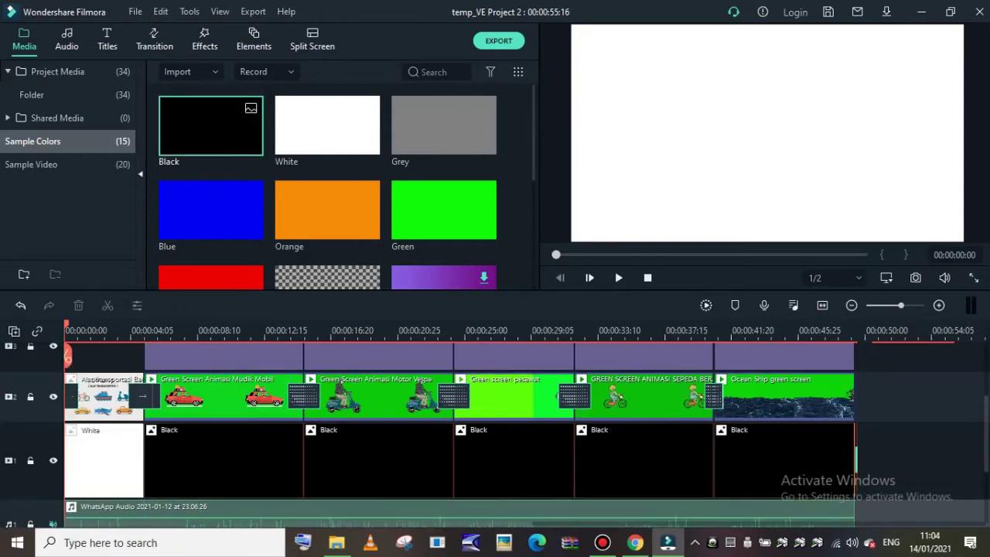
- Play the opening Alat Transportasi clip from the start of the timeline to check its intro
key(space)
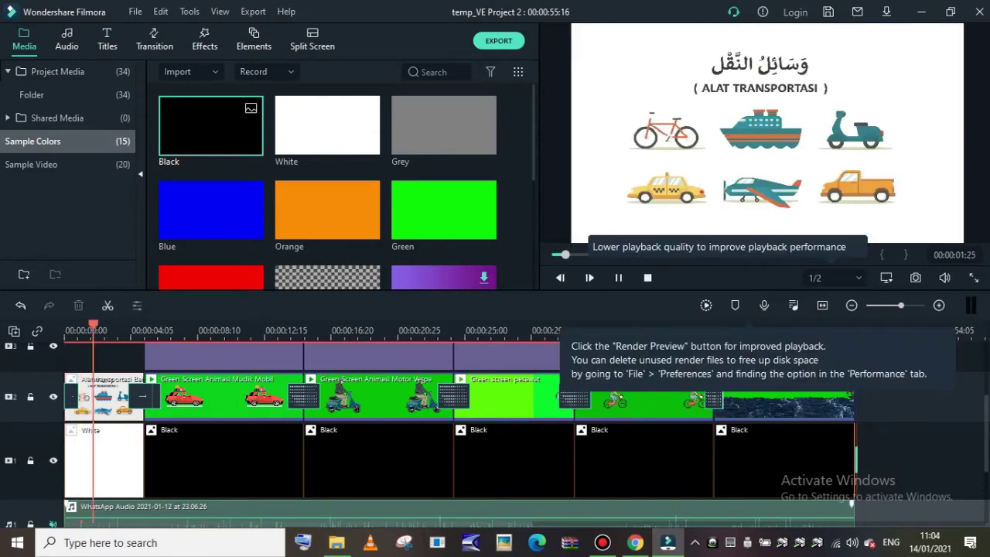
key(space)
key(Home)
key(space)
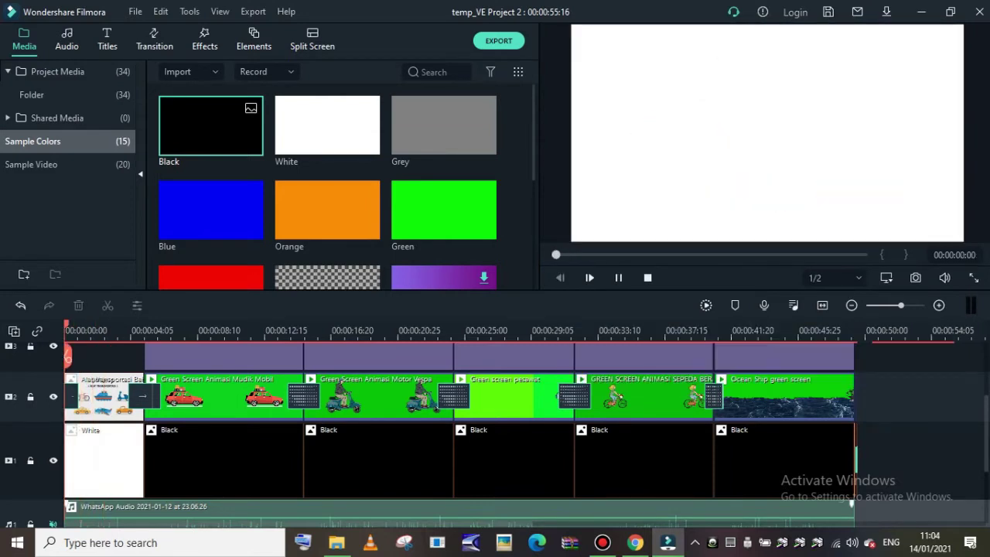
key(space)
- Browse the included transitions and preview Erase and Shift Zoom 1
click(155, 39)
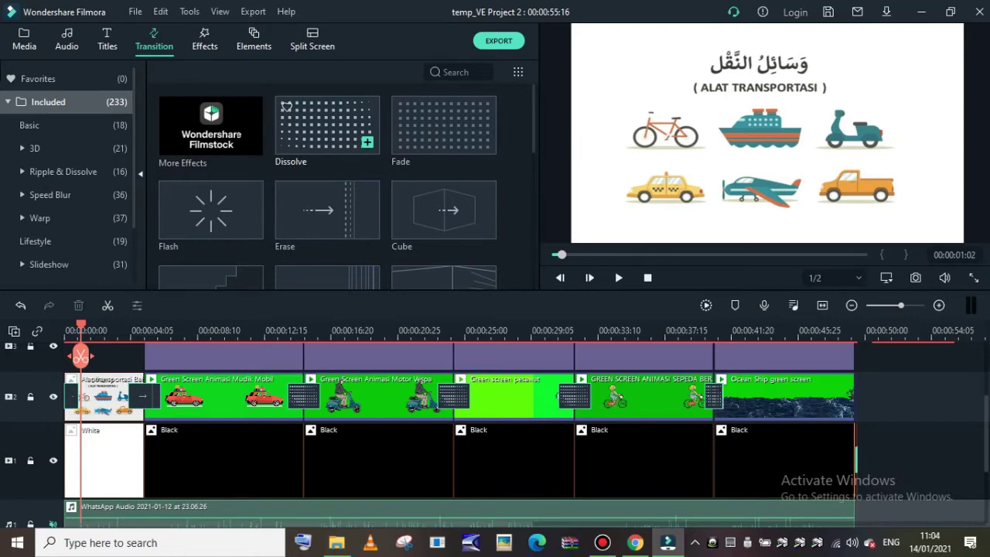
scroll(333, 193, down, 5)
scroll(332, 193, up, 5)
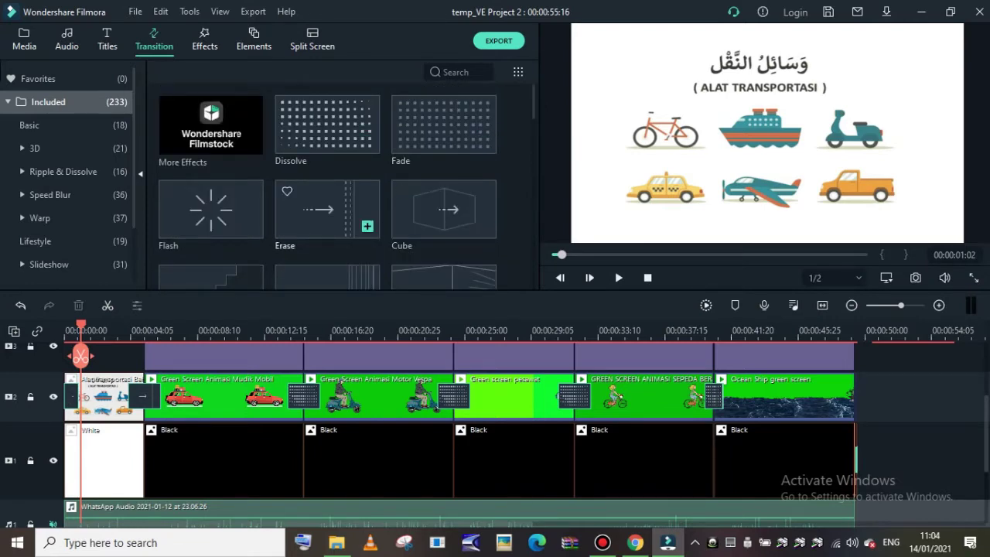
click(327, 209)
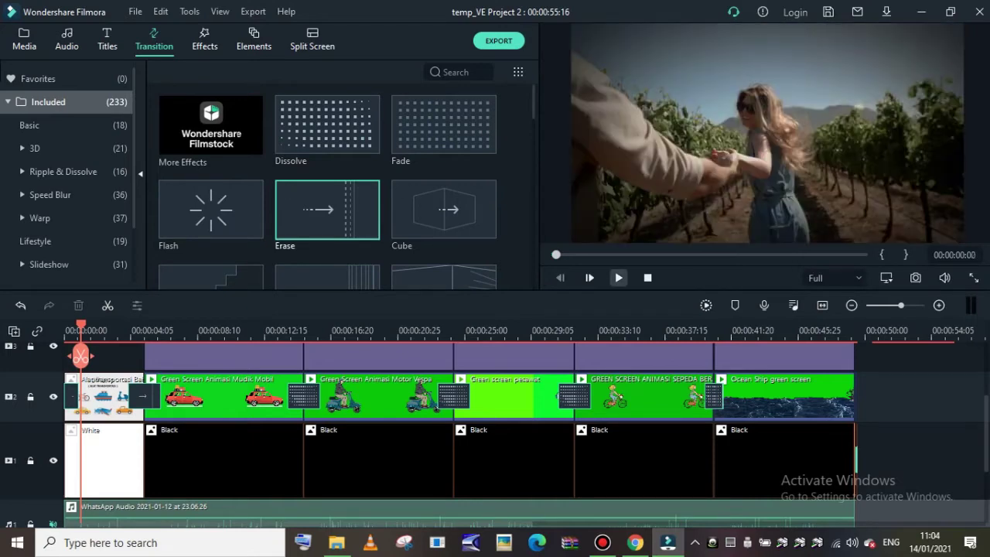
click(618, 277)
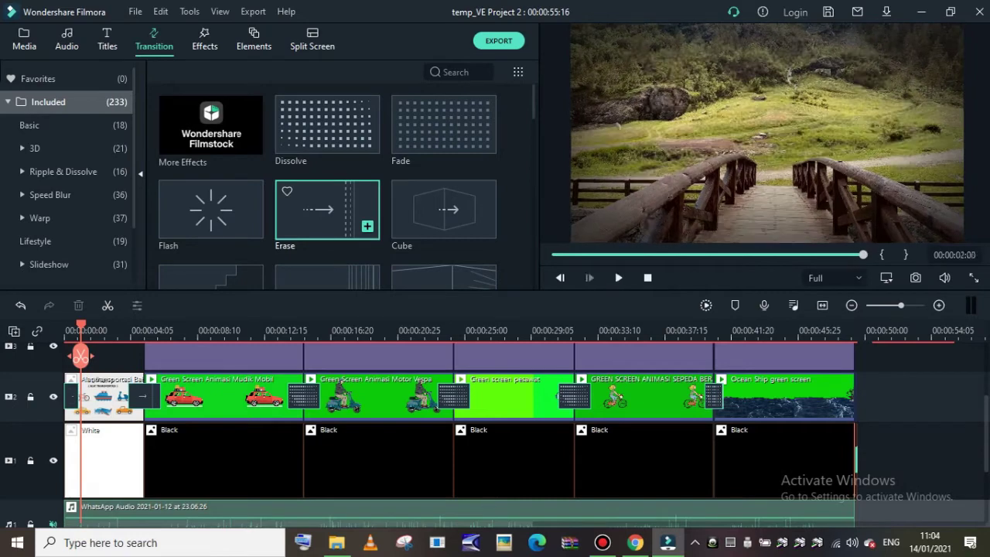
scroll(327, 193, down, 10)
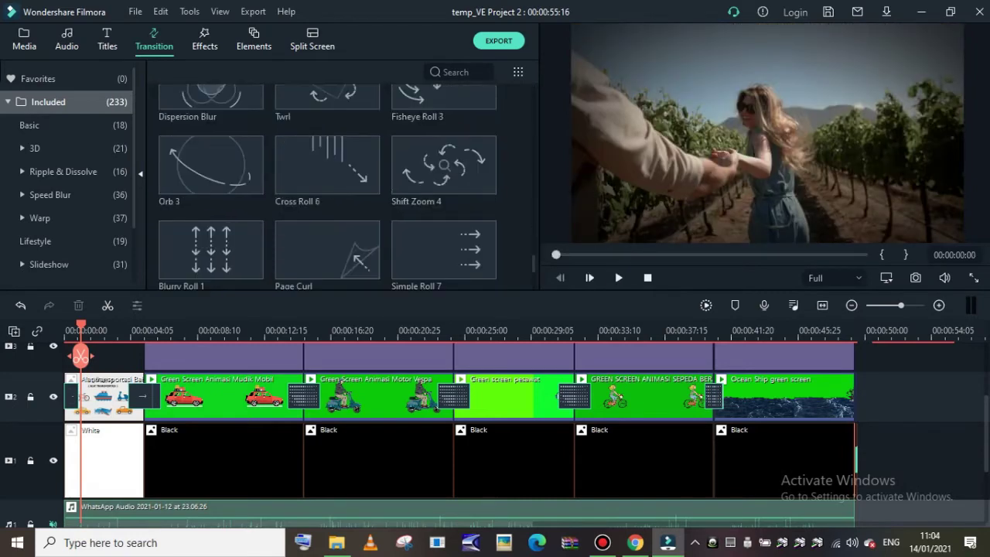
scroll(327, 193, down, 3)
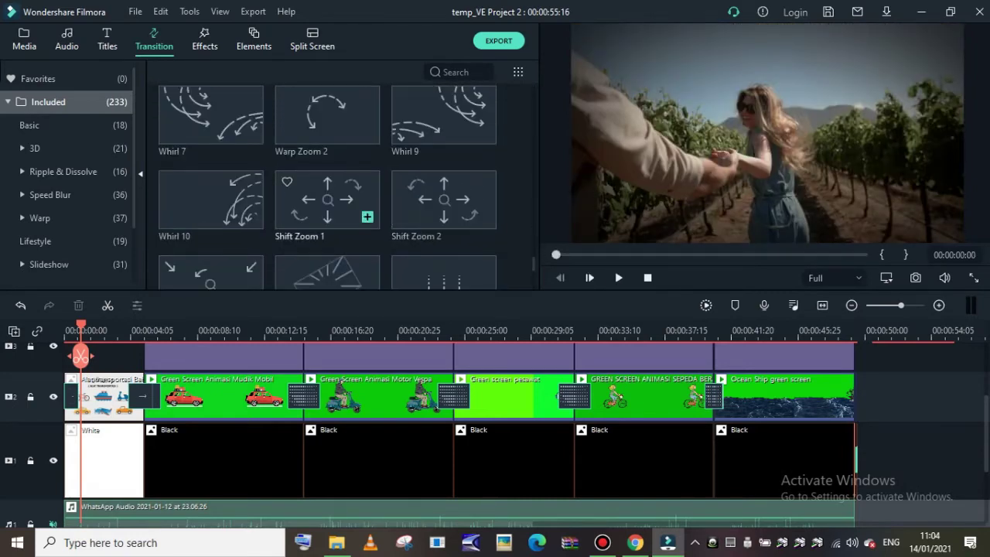
click(327, 200)
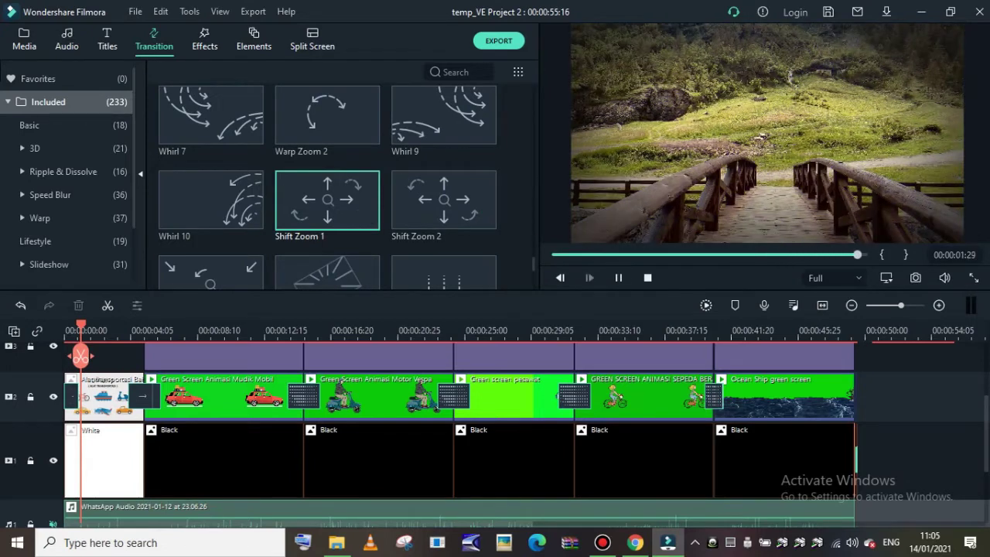
scroll(331, 202, down, 2)
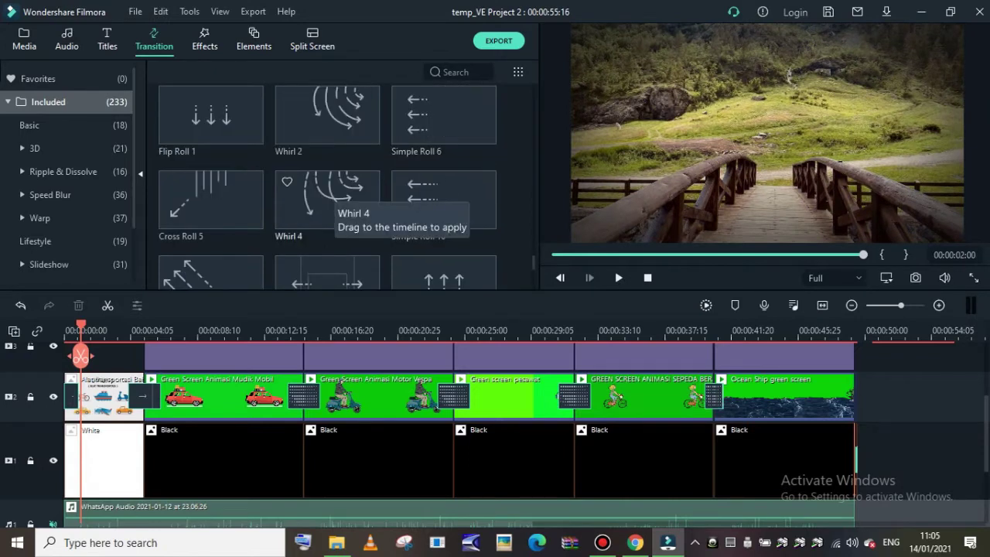
- Apply the Simple Roll 10 transition to the start of the opening picture clip on track 2 and select Whirl 4
click(414, 186)
drag(414, 186, 69, 395)
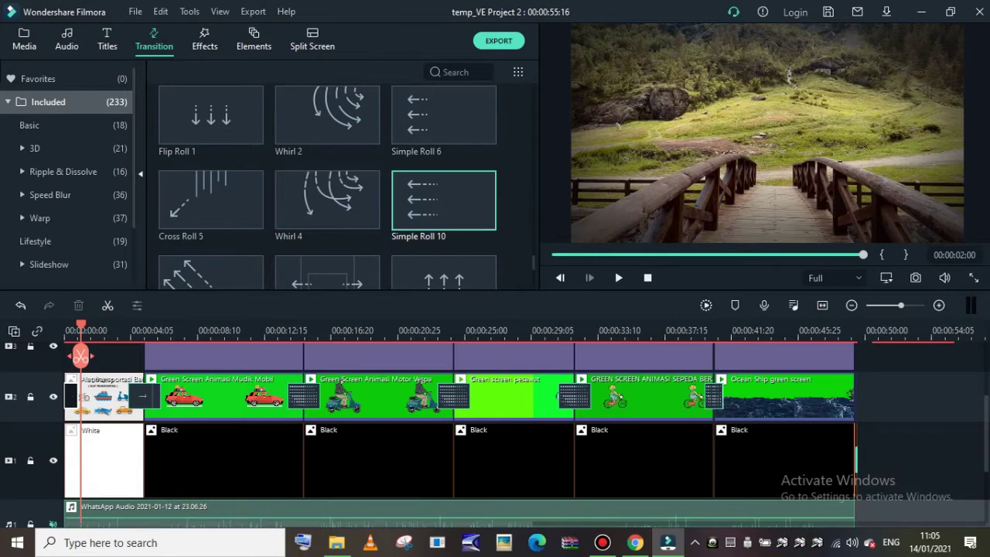
click(327, 200)
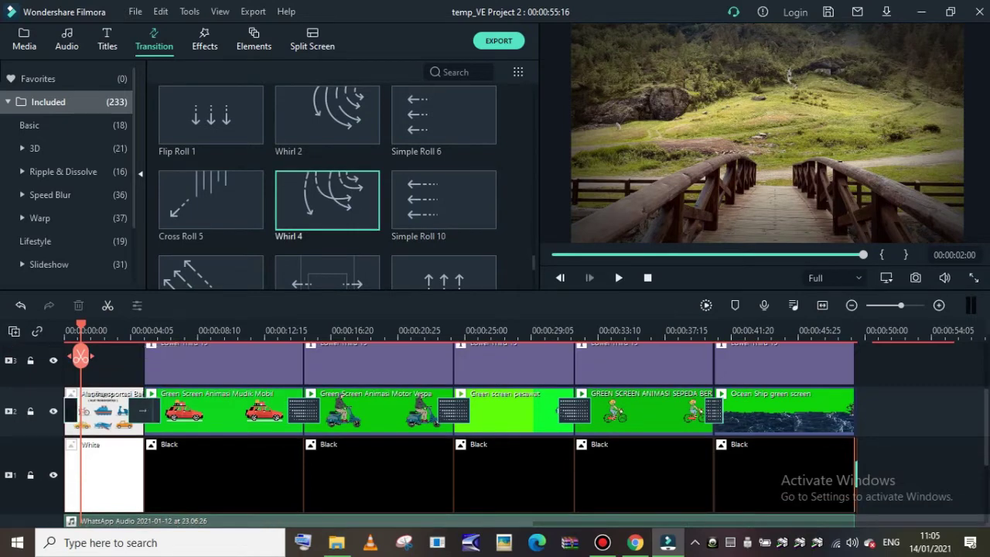
drag(86, 410, 592, 358)
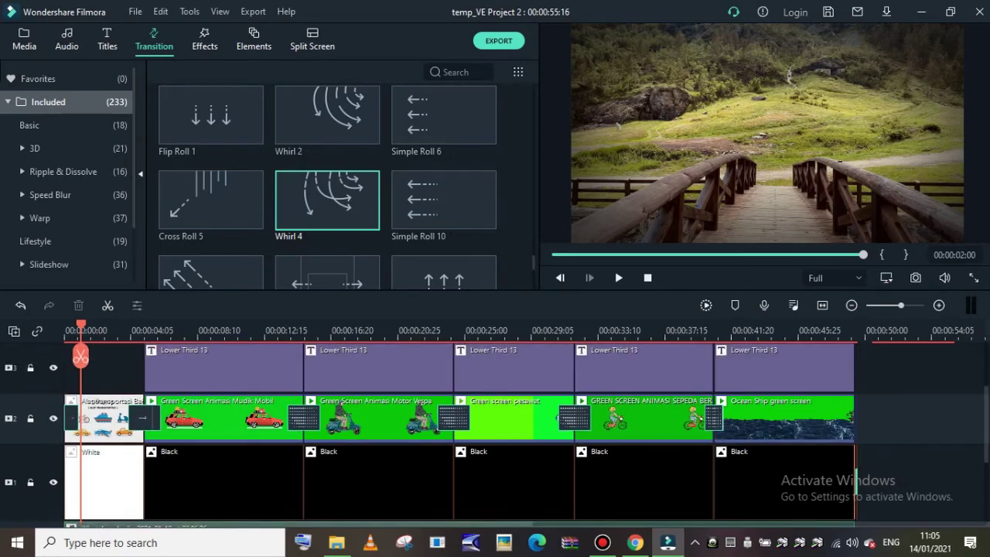
- Move the playhead to 00:00:06:16 and select the Black background clip beneath the car animation
drag(80, 325, 168, 325)
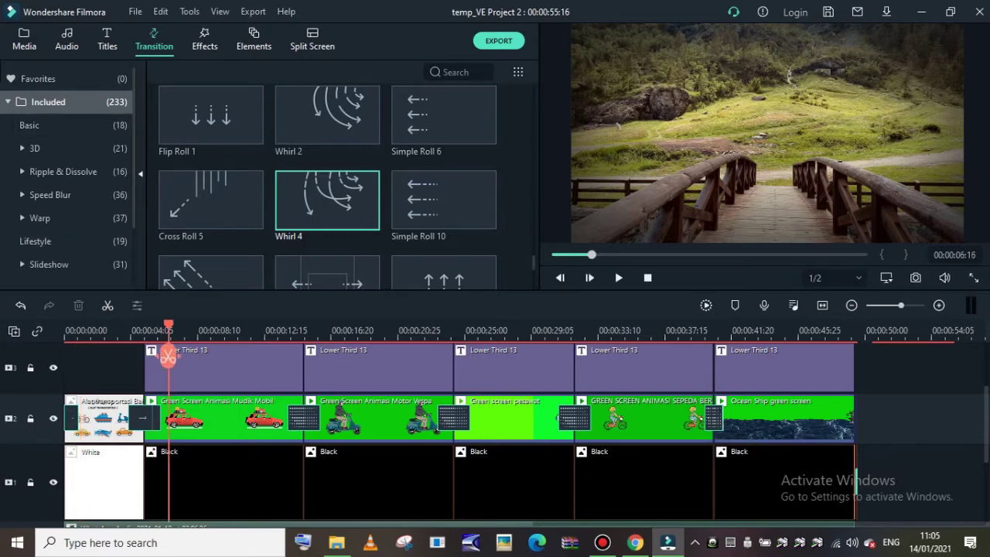
click(9, 102)
click(24, 40)
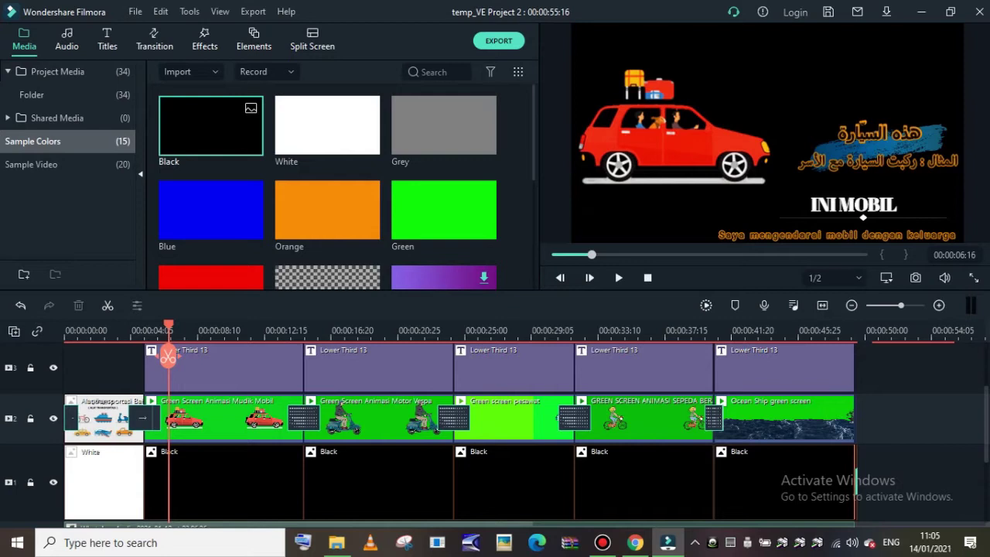
click(223, 482)
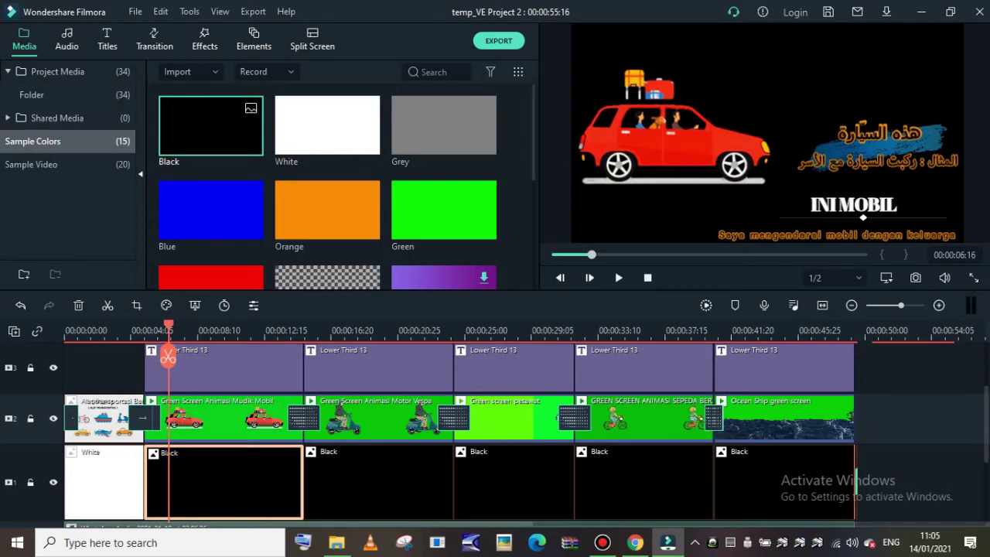
- Browse the imported clips in the project media folder and switch to Chrome to load youtube.com
click(69, 95)
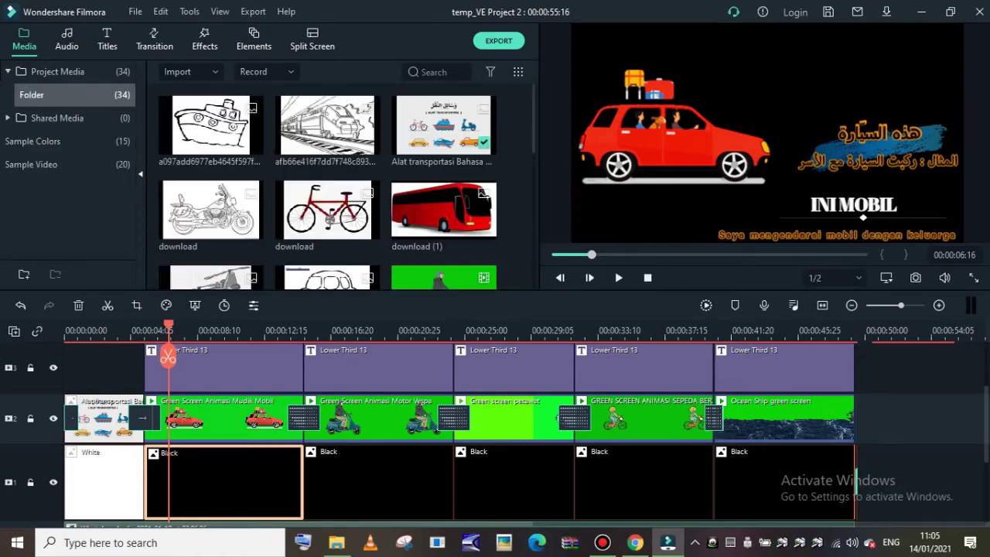
scroll(327, 186, down, 7)
click(634, 542)
click(564, 37)
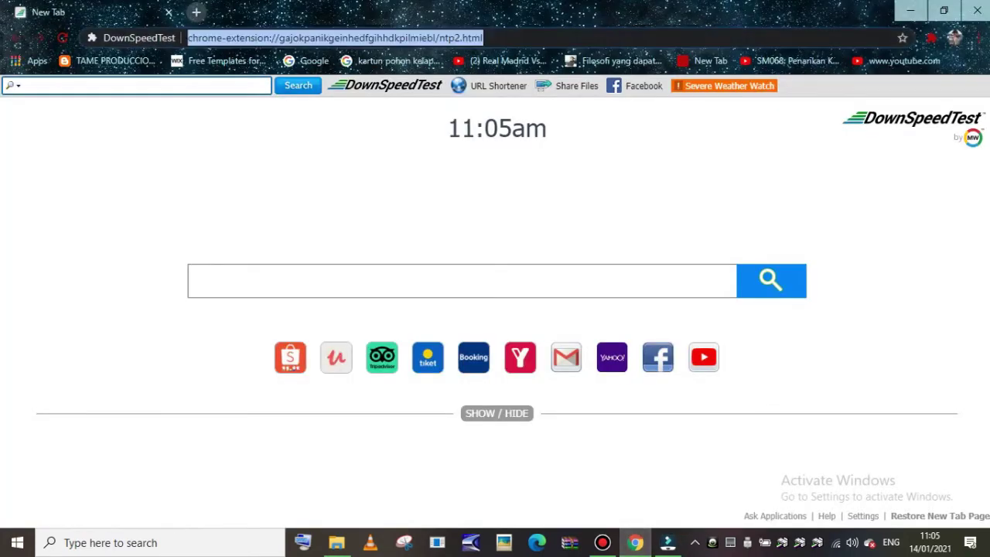
text(y)
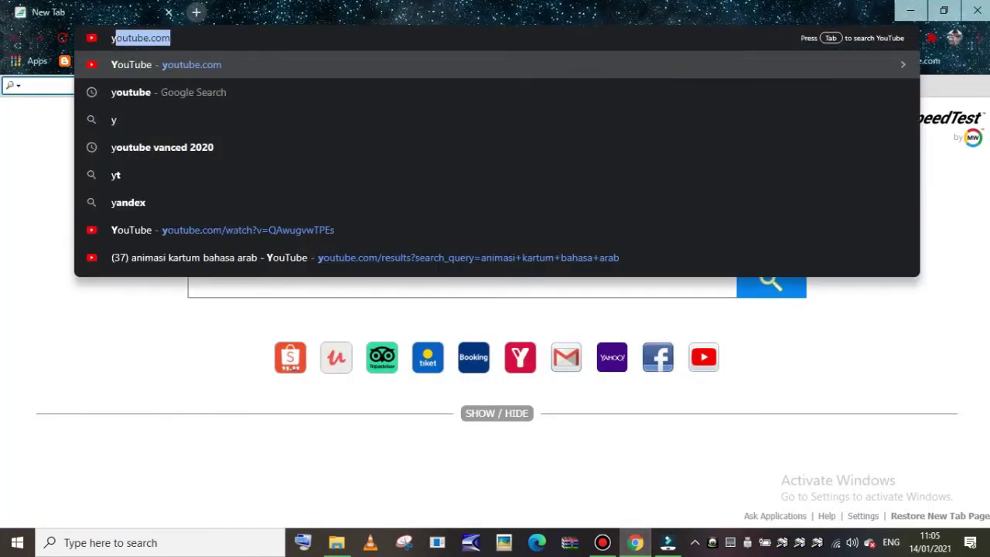
key(Return)
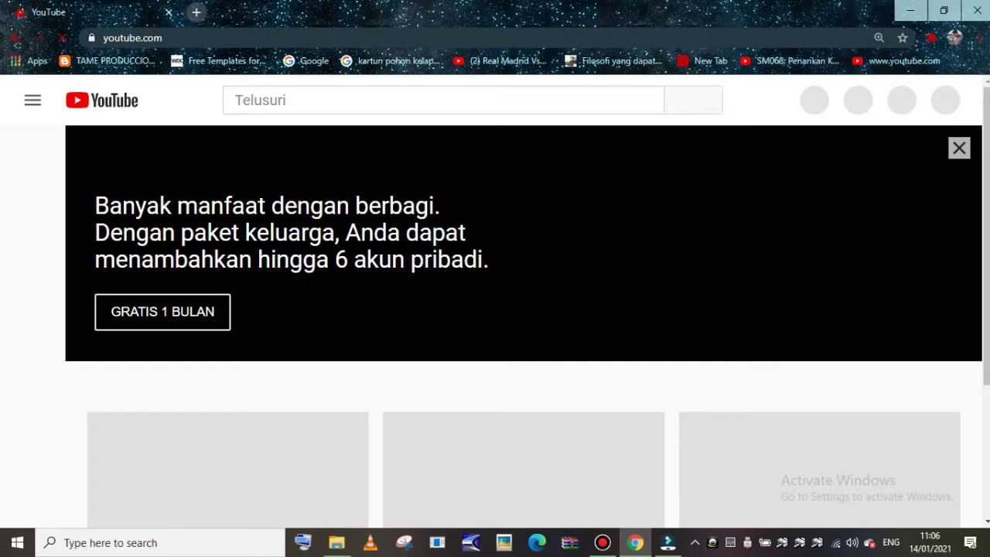
- Search YouTube for "green screen mobil" and open the Test FX Guru (4 Green Screen Effects) video, pausing its playback
mouse_move(635, 543)
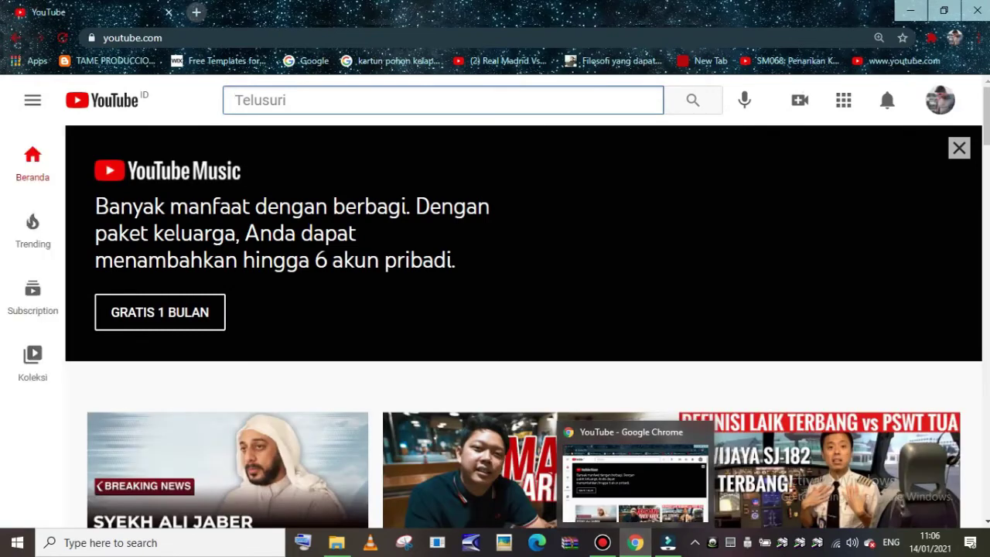
text(gree)
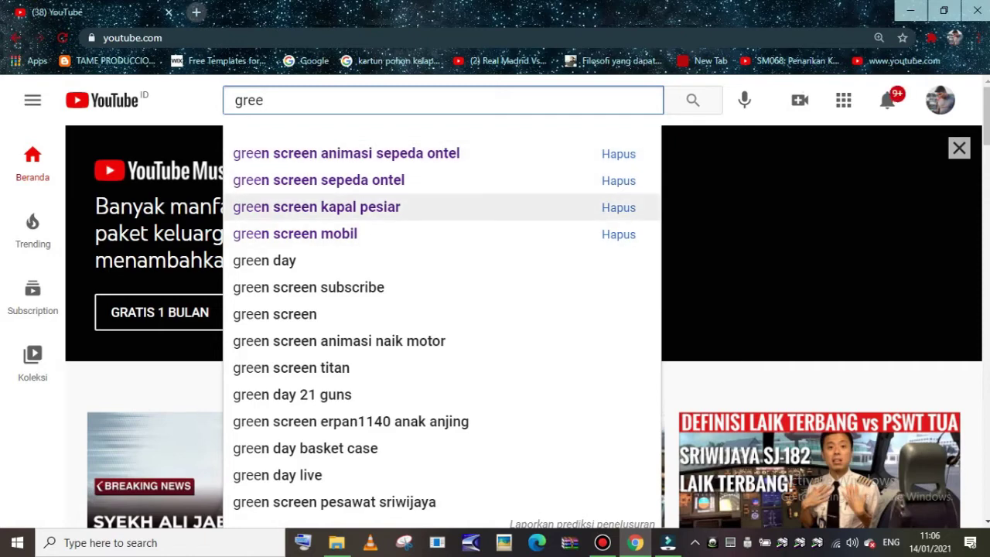
click(295, 233)
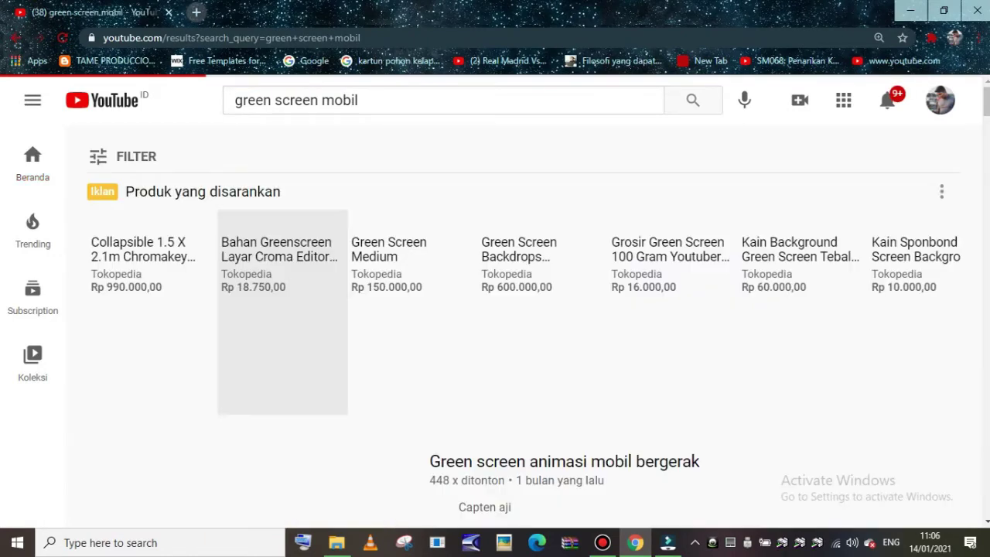
scroll(309, 309, down, 6)
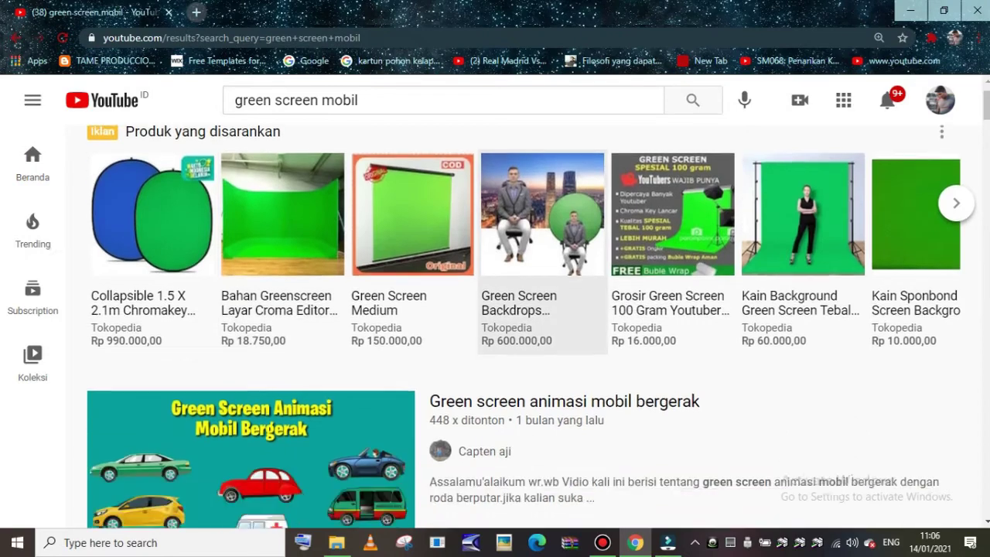
scroll(251, 325, up, 1)
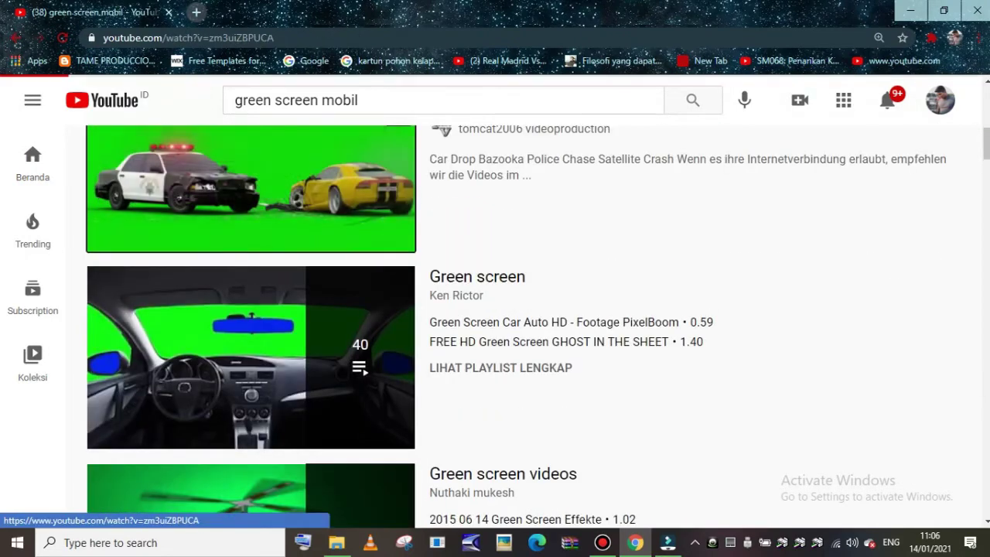
click(251, 190)
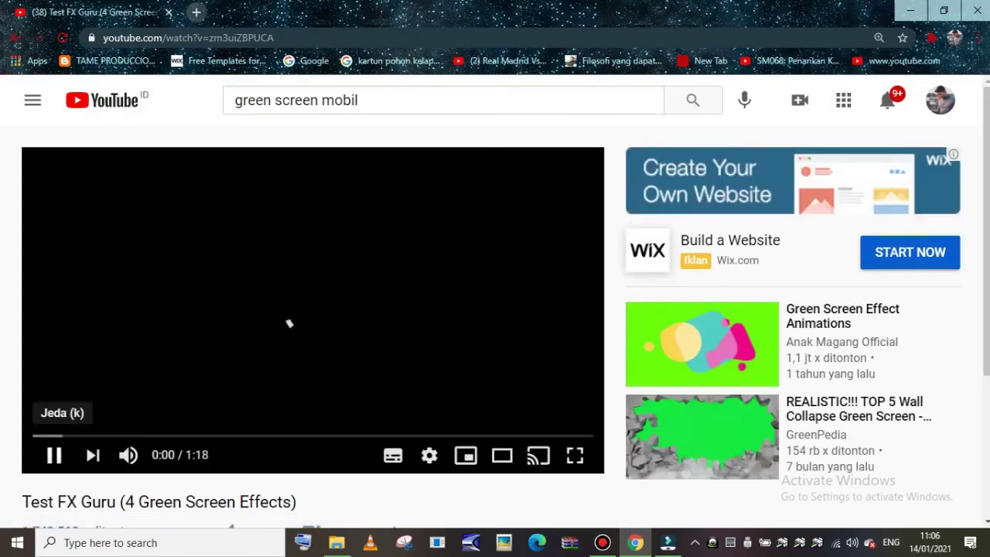
click(54, 455)
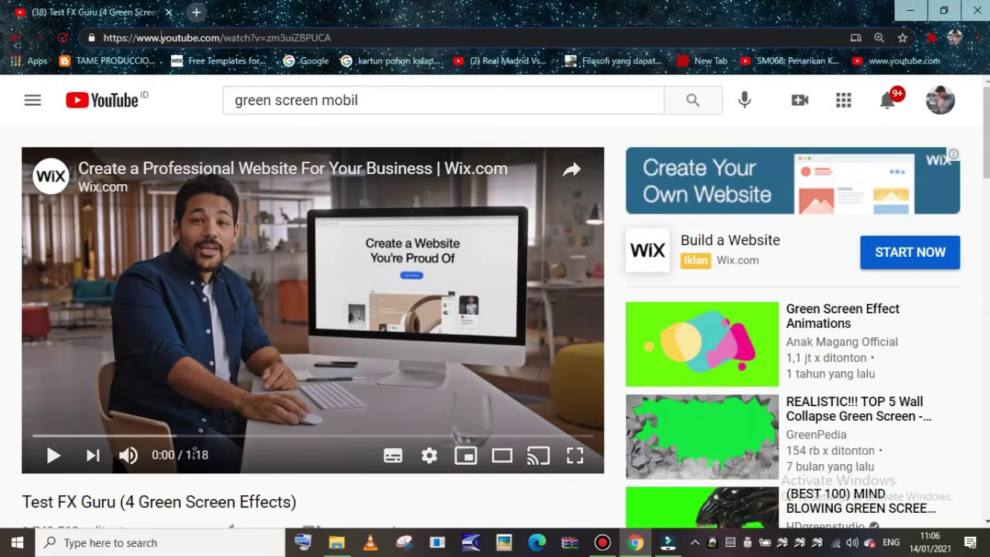
- Open the video's savefrom.net download page by prefixing youtube.com in its address with "ss", and close the browser
text(SS)
key(Return)
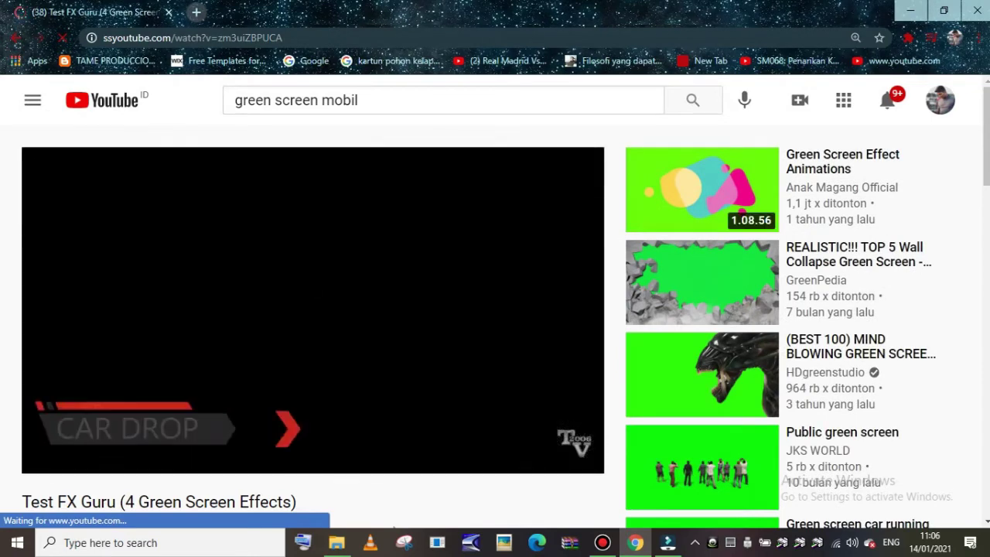
click(54, 456)
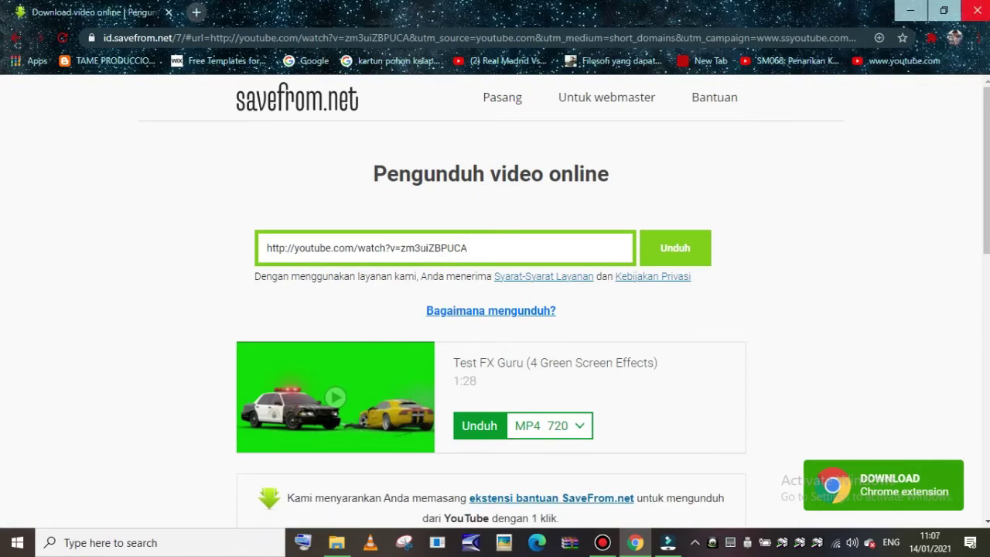
click(976, 10)
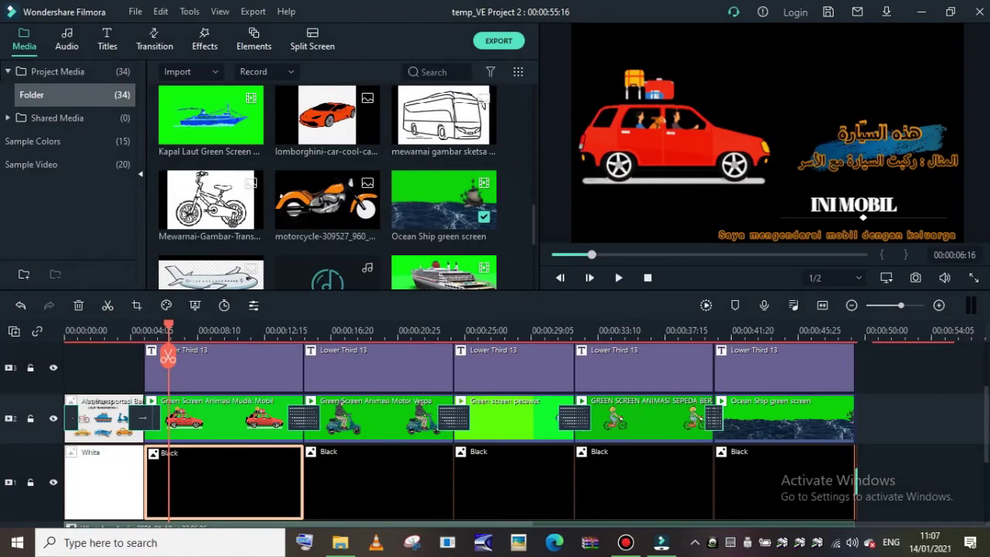
- Browse the remaining clips in the media folder and play the car section from 00:00:06:16 to about 00:00:09:01
scroll(328, 187, down, 5)
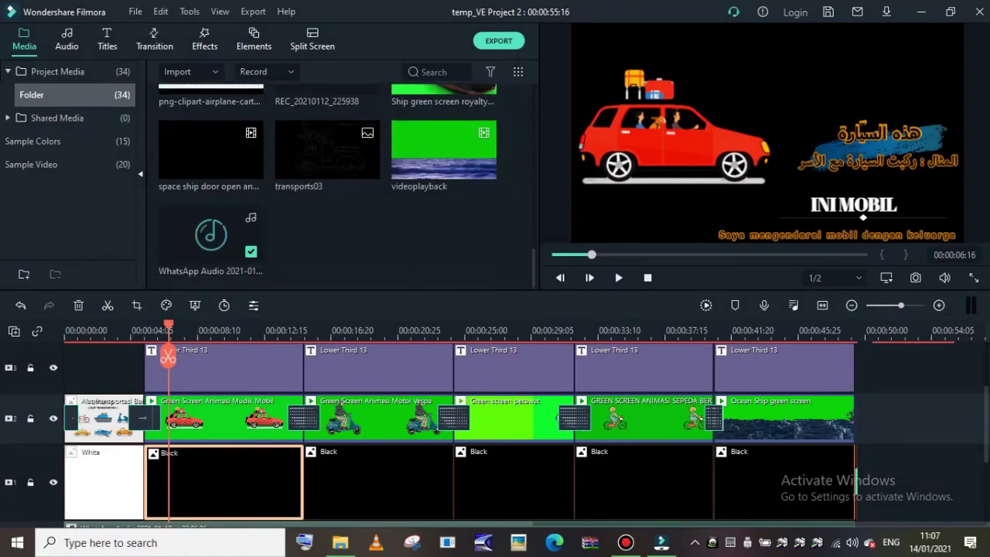
scroll(328, 187, up, 5)
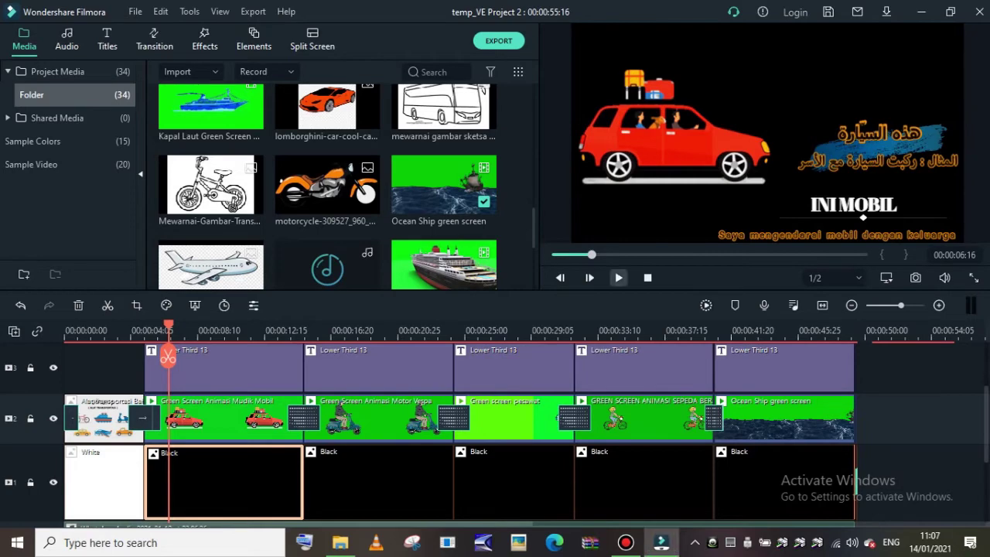
mouse_move(661, 543)
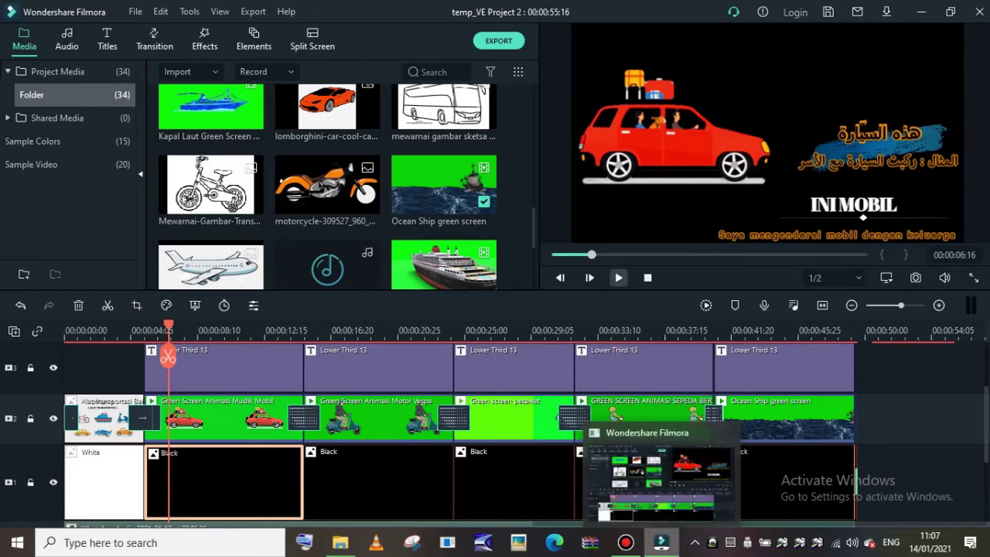
click(618, 277)
scroll(495, 432, down, 2)
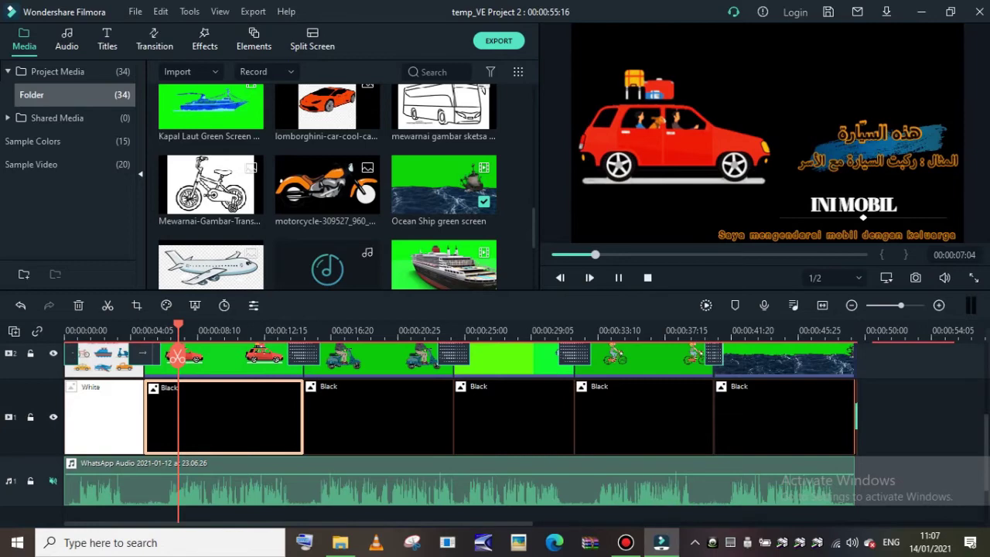
scroll(495, 433, up, 3)
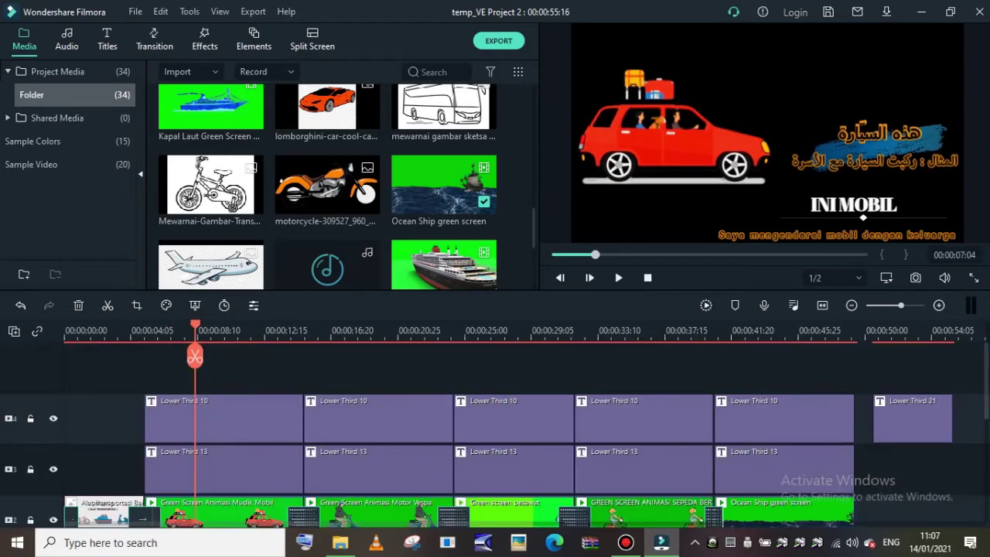
key(space)
key(space)
key(space)
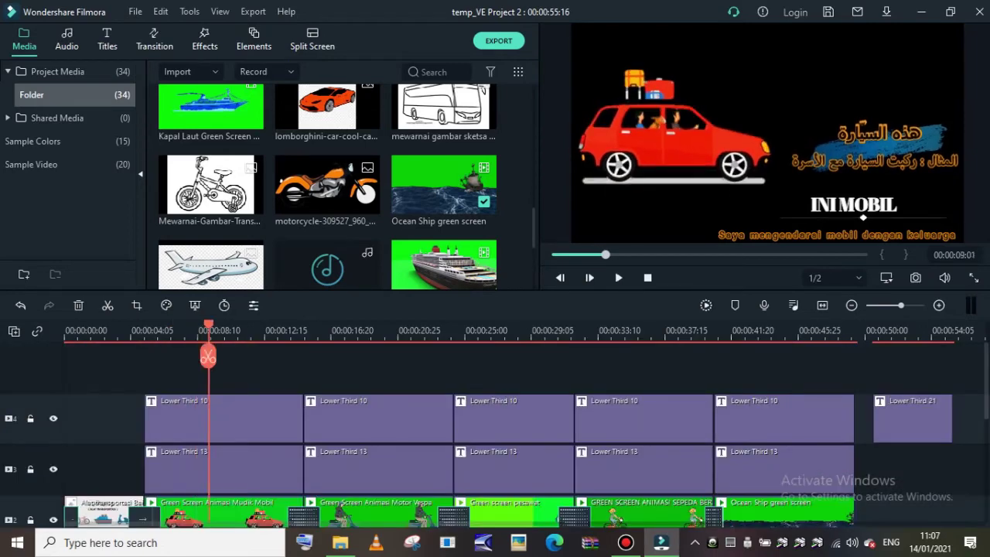
- Move the playhead to 00:00:06:06 and play the car section to 00:00:12:00 to check its titles
click(163, 331)
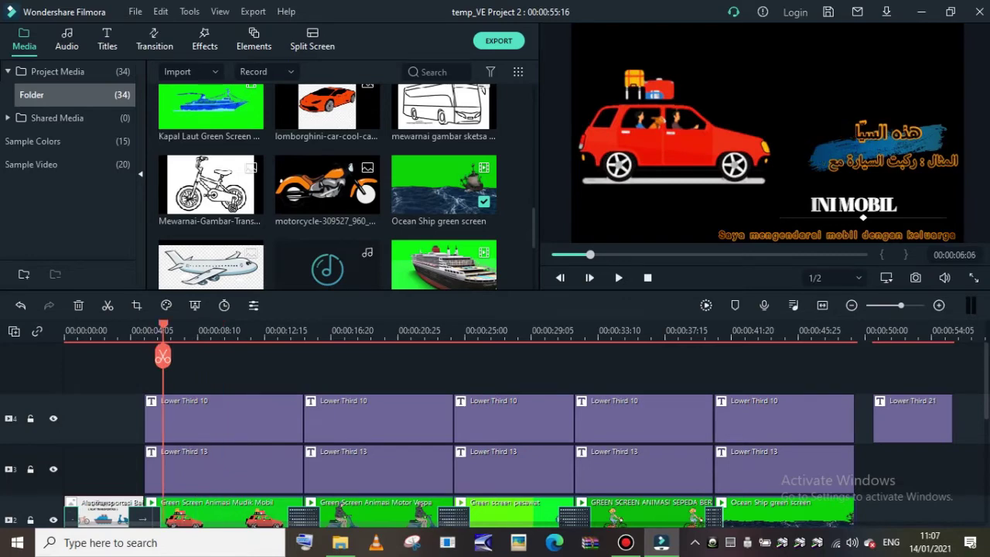
key(space)
key(space)
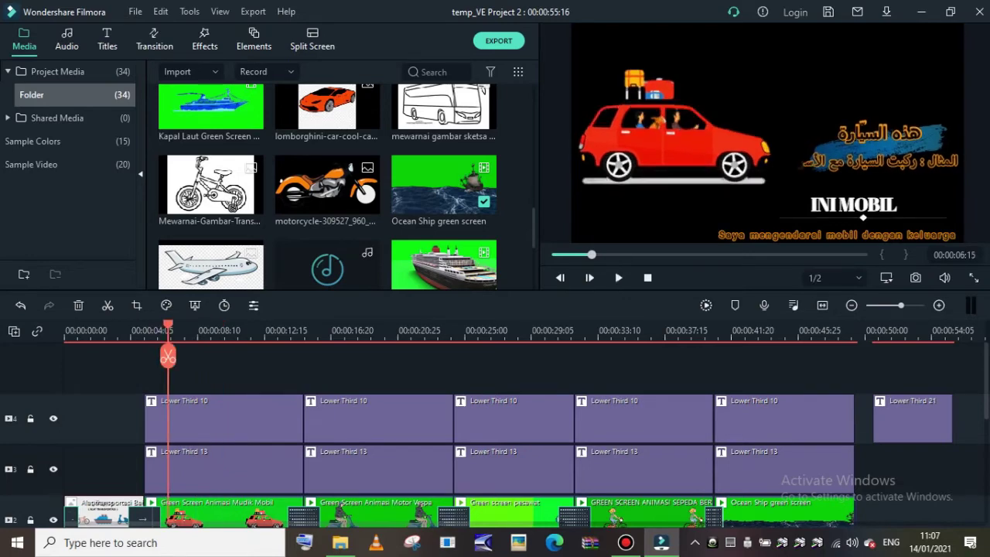
key(space)
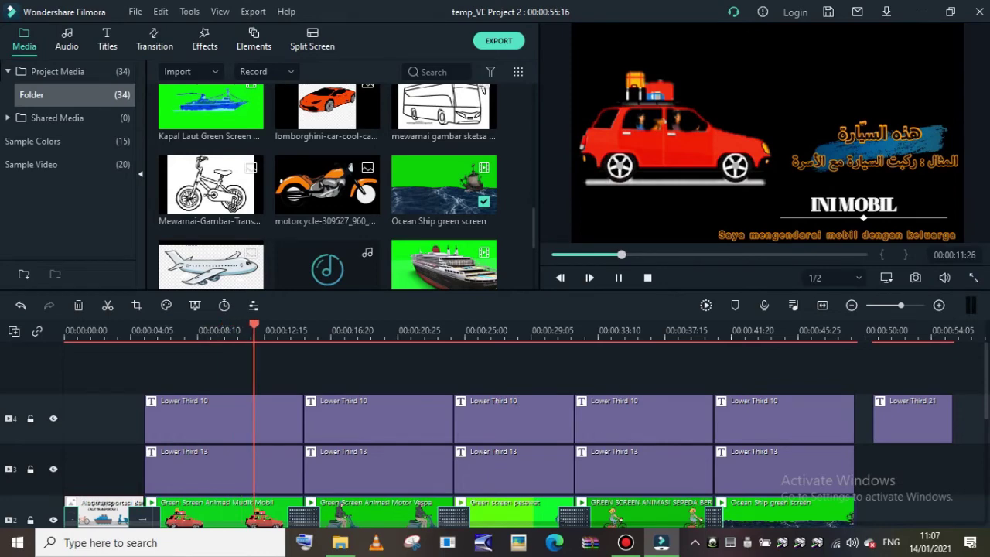
key(space)
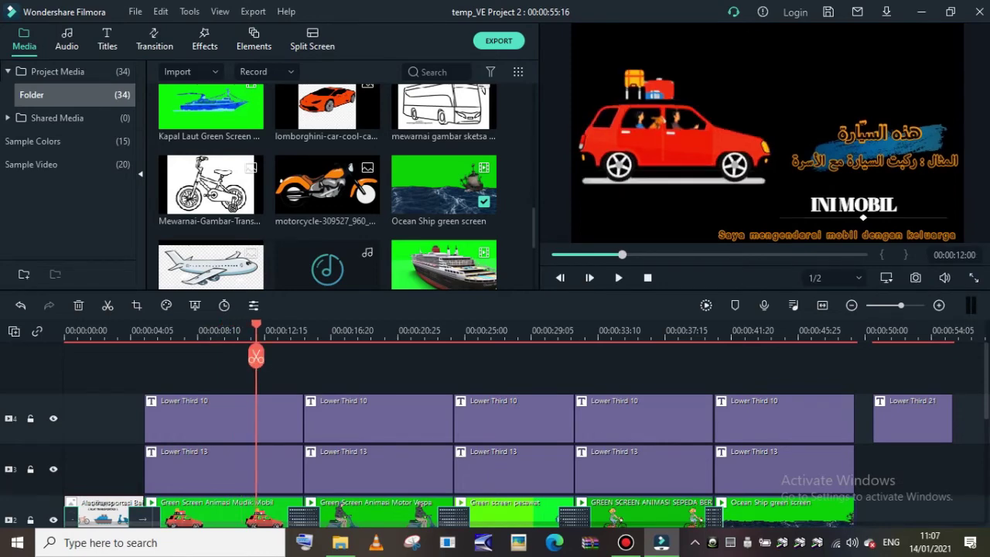
- Try the Lower Third 21 title from the Lower 3rds category on track 3 beneath the closing title, and delete it
click(106, 39)
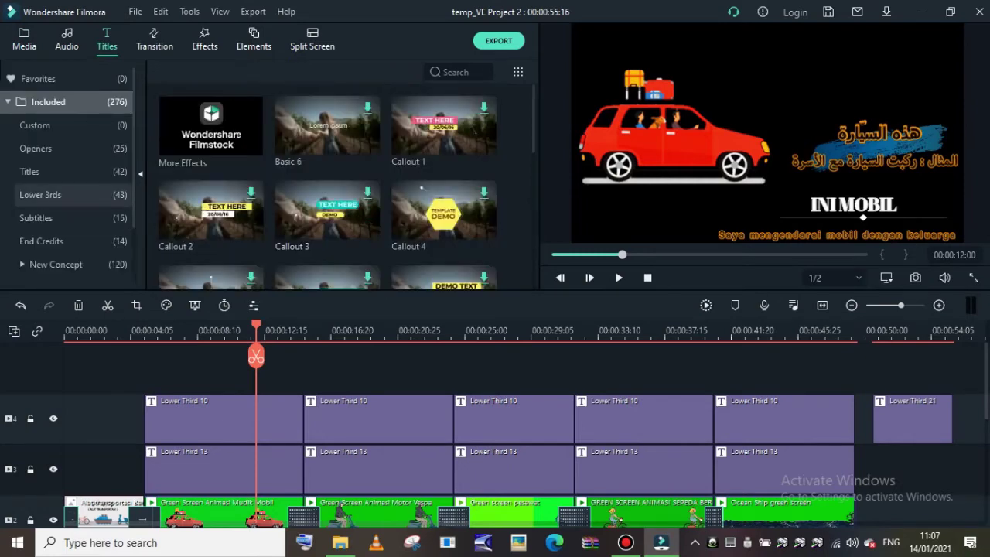
click(62, 198)
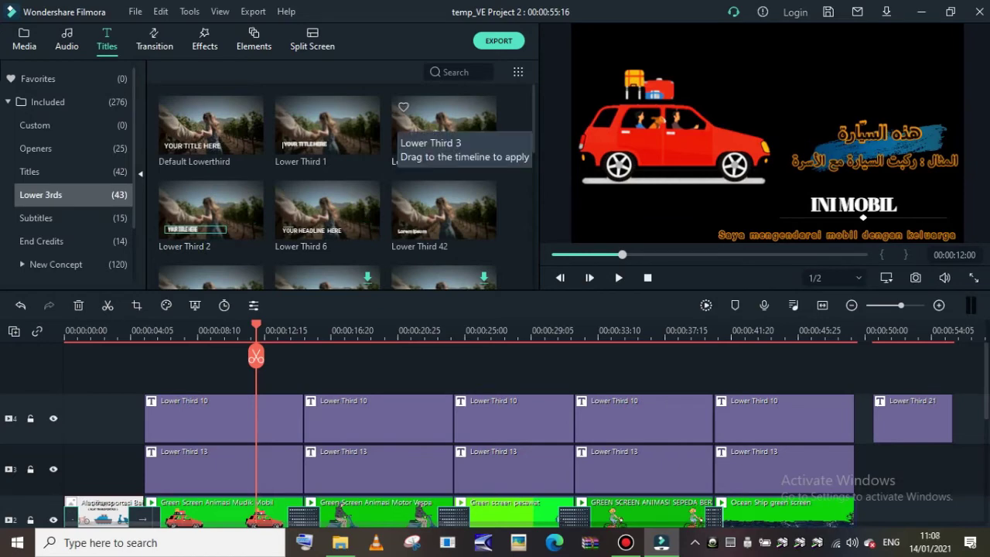
scroll(341, 209, down, 3)
scroll(340, 186, down, 2)
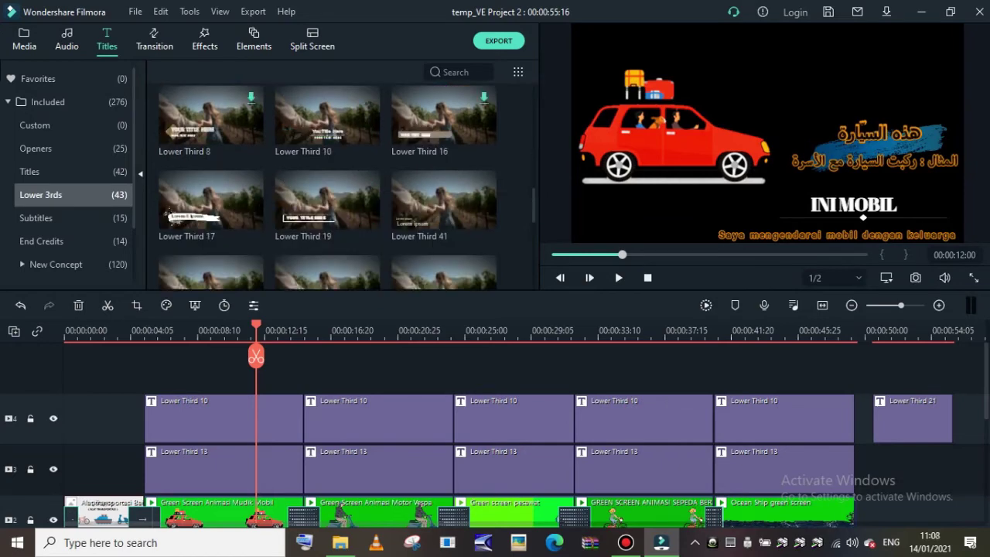
scroll(286, 263, up, 2)
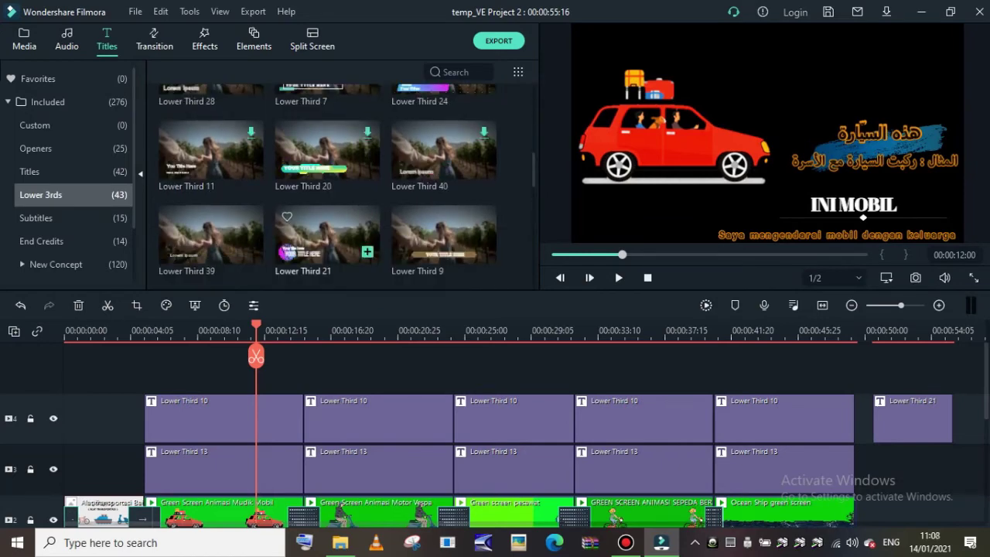
drag(326, 236, 916, 468)
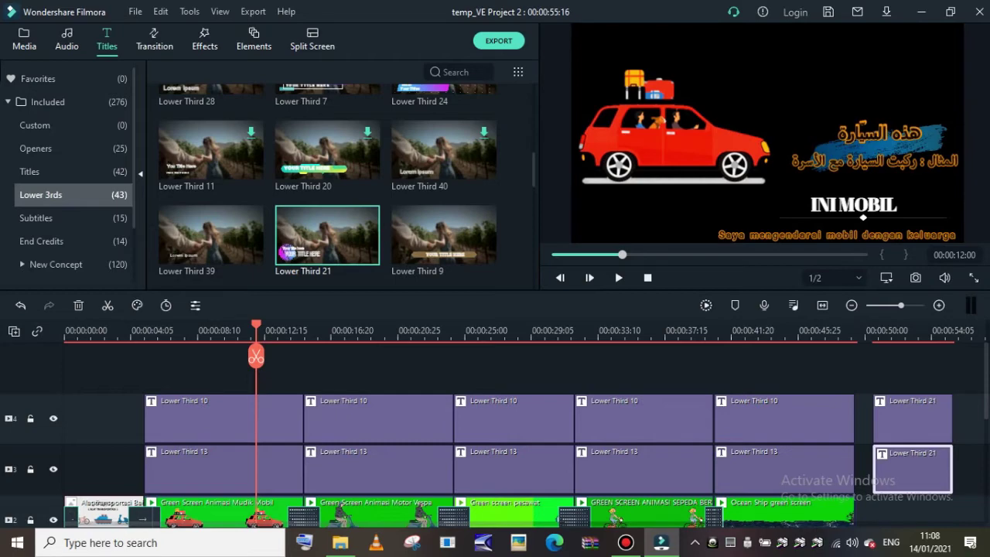
key(Delete)
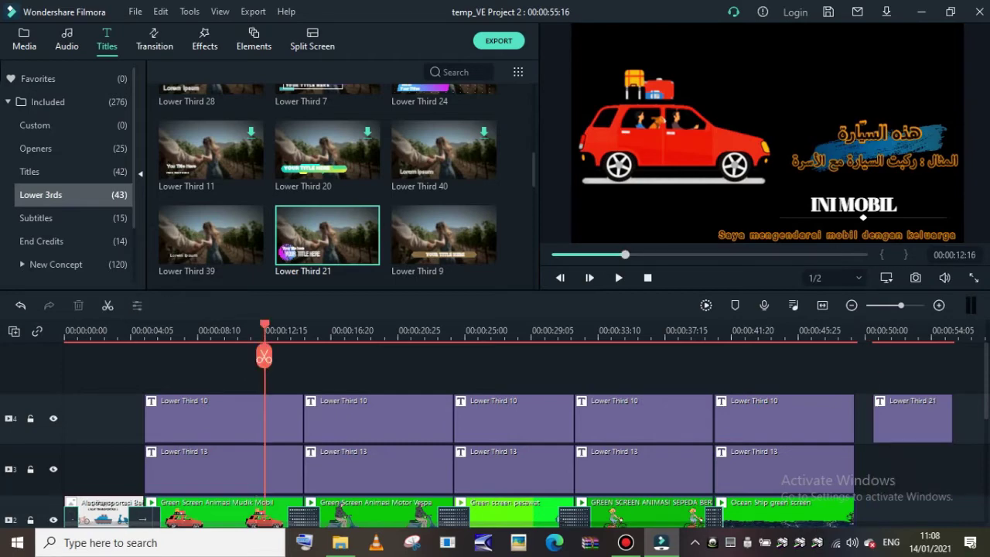
- Play the closing Lower Third 21 title on track 4 from 00:00:50:22 to 00:00:53:00 and select its clip
drag(264, 355, 876, 356)
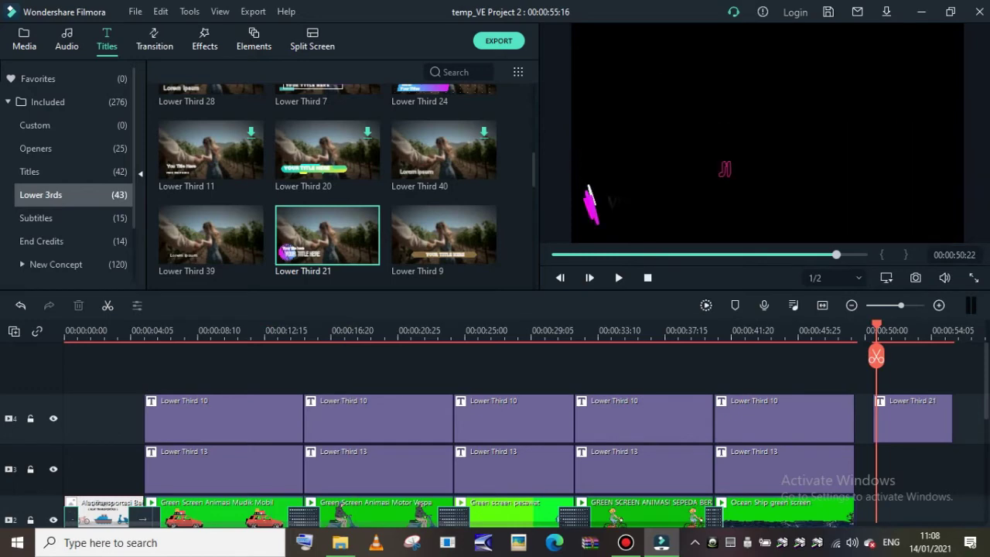
scroll(876, 357, down, 5)
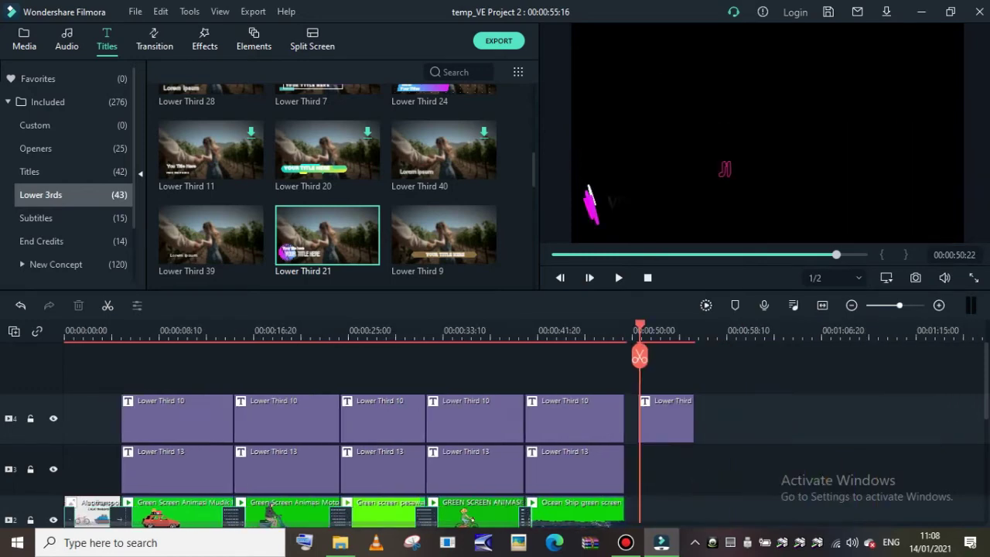
key(space)
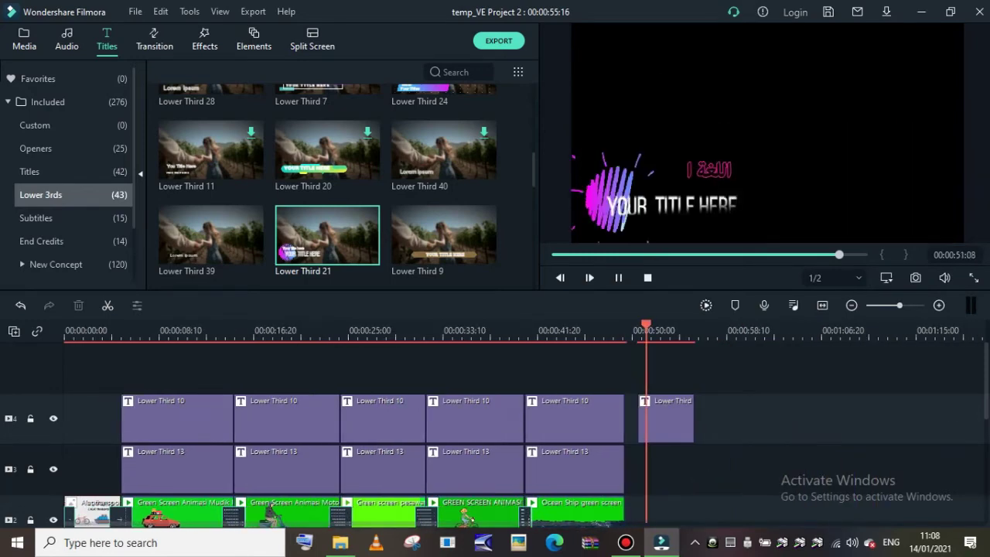
key(space)
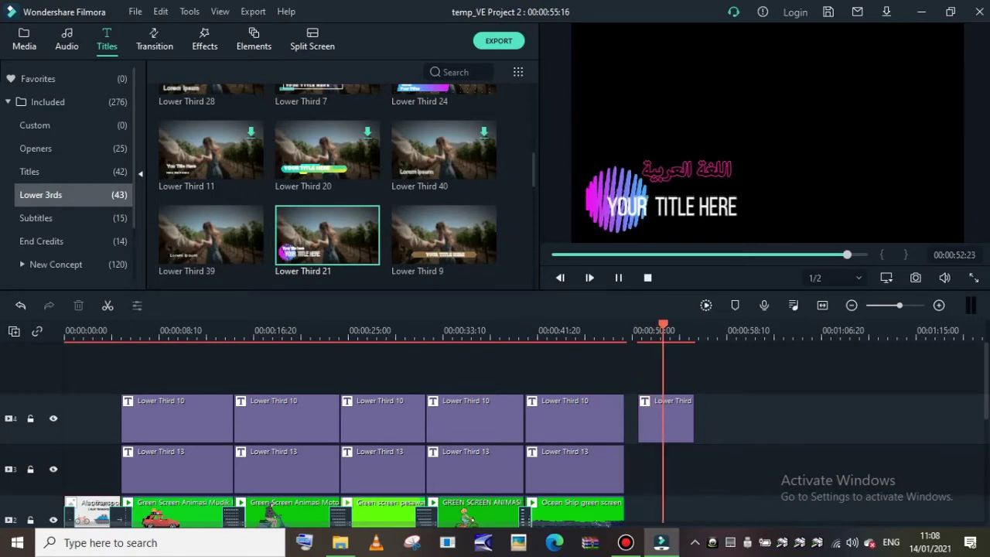
click(677, 422)
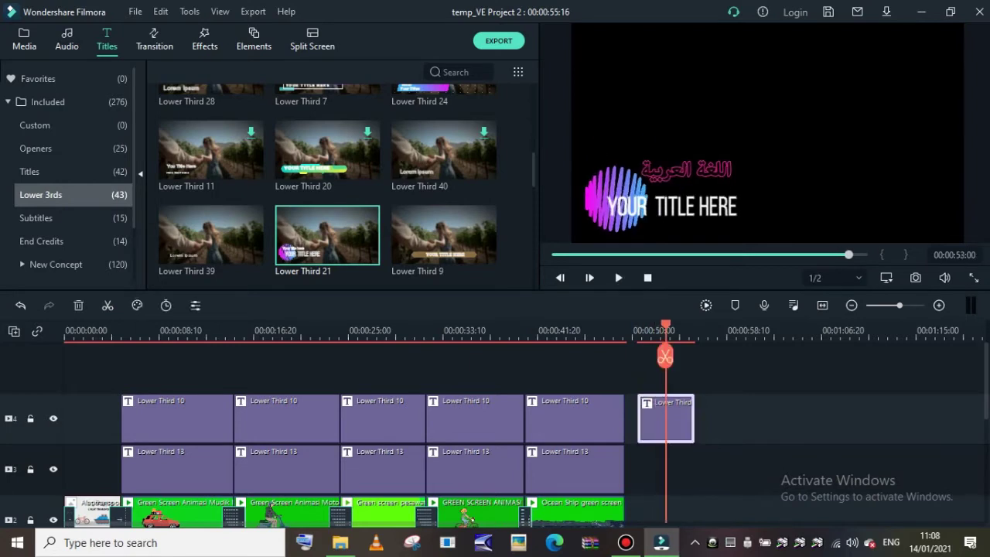
- Open the closing Lower Third 21 title for advanced editing and switch the keyboard input language to English (United States)
right_click(680, 404)
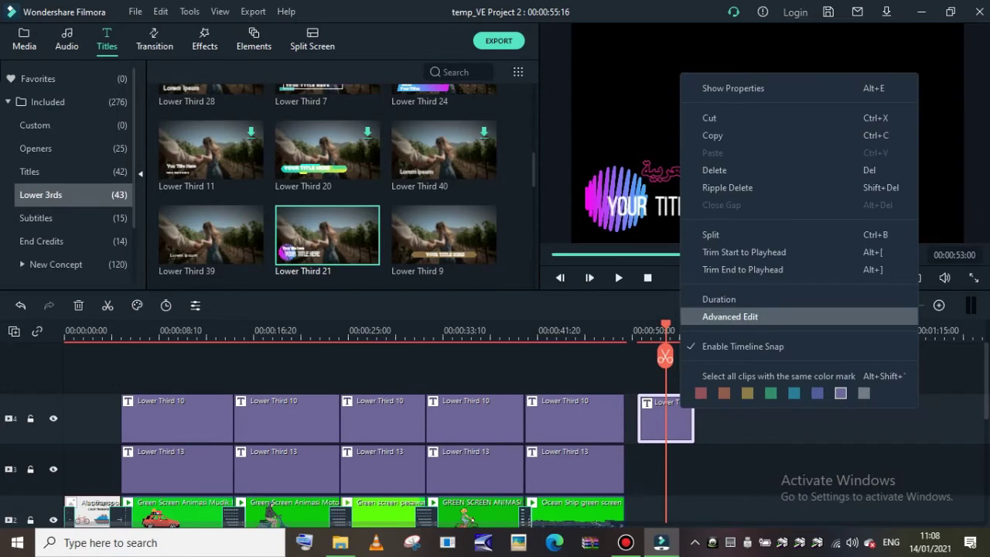
click(730, 316)
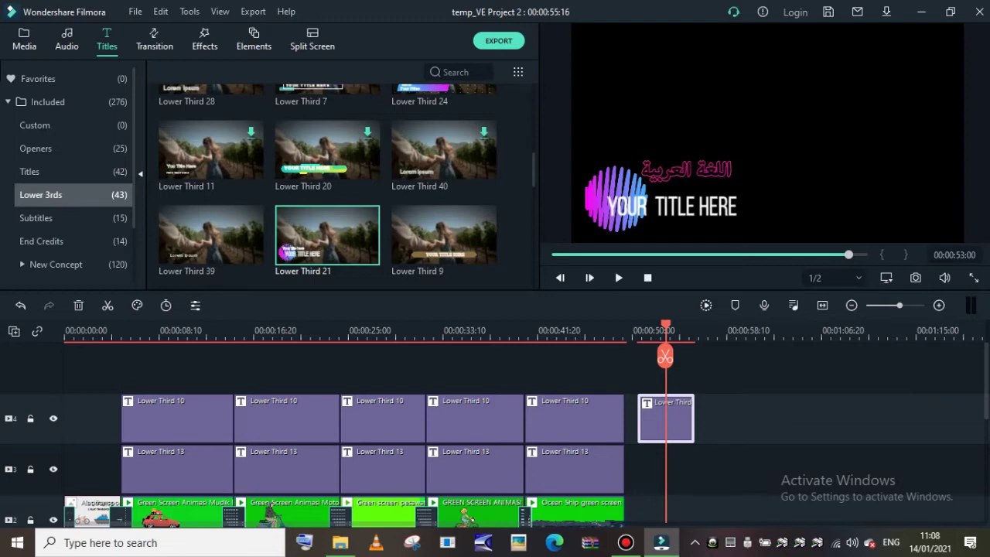
double_click(666, 418)
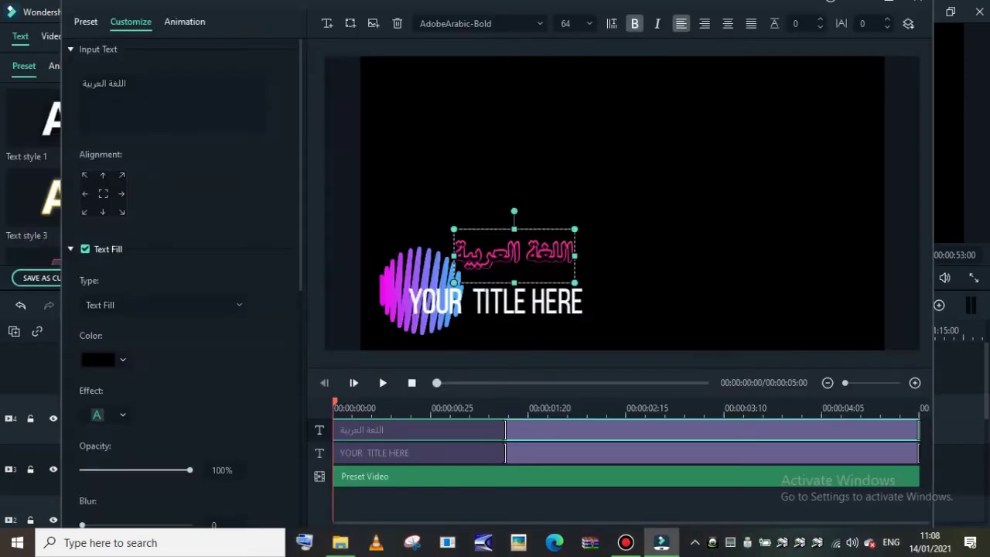
click(466, 255)
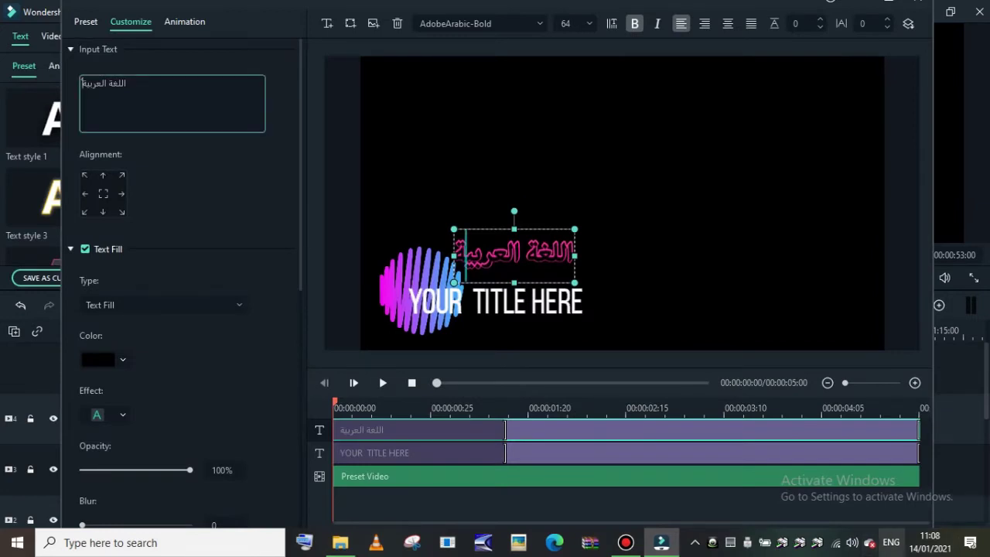
click(890, 542)
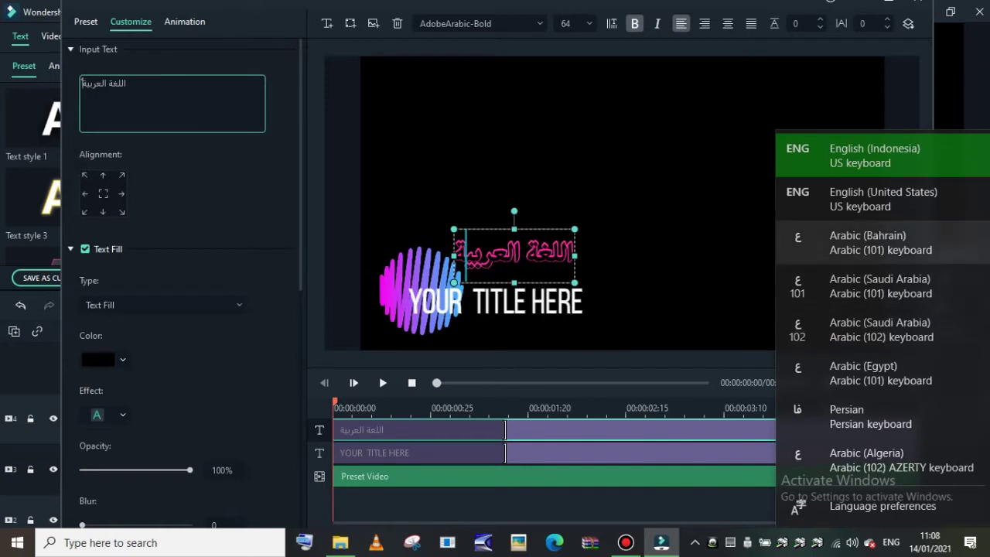
click(882, 199)
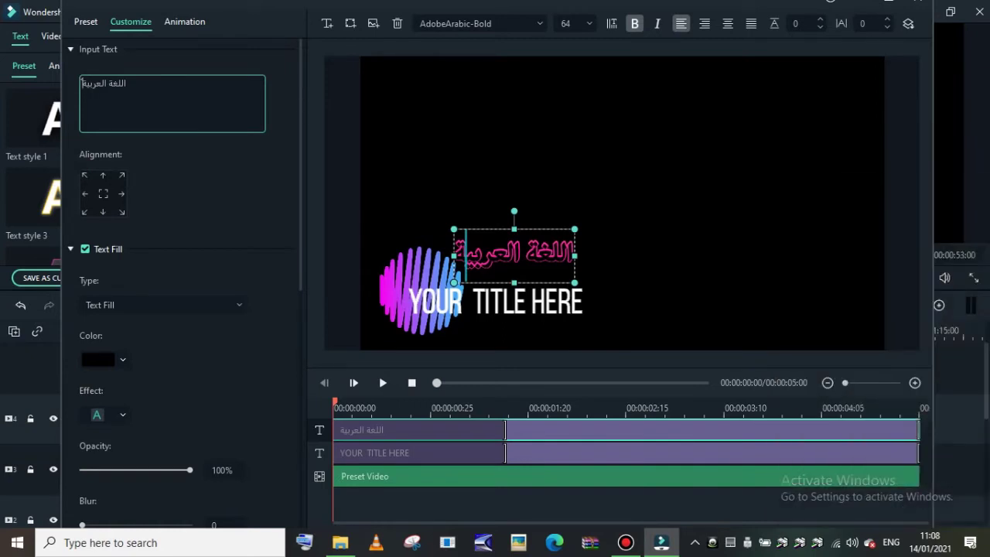
- Replace the "YOUR TITLE HERE" line of the closing title with "bahasa arab"
click(496, 302)
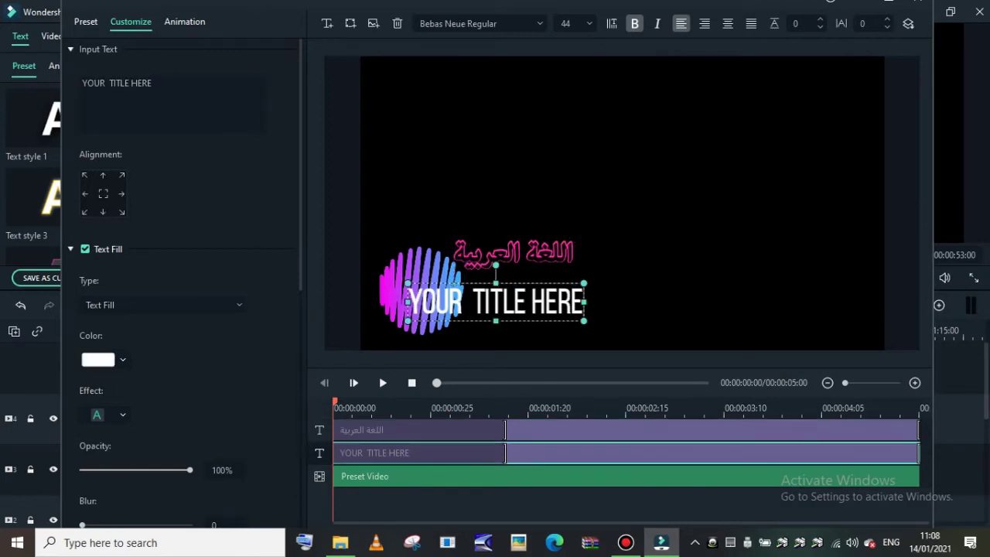
click(153, 83)
key(ctrl+a)
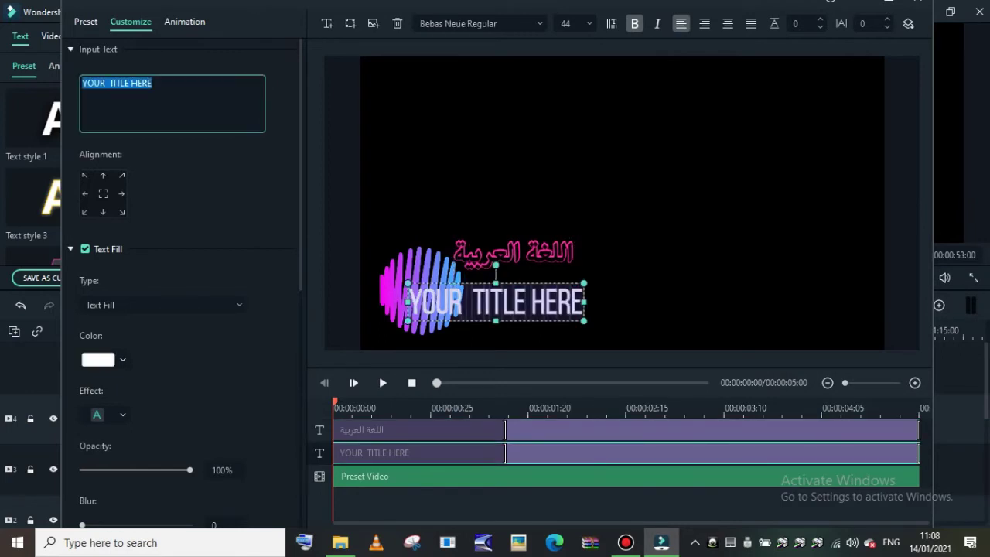
key(BackSpace)
text(bahasa arab)
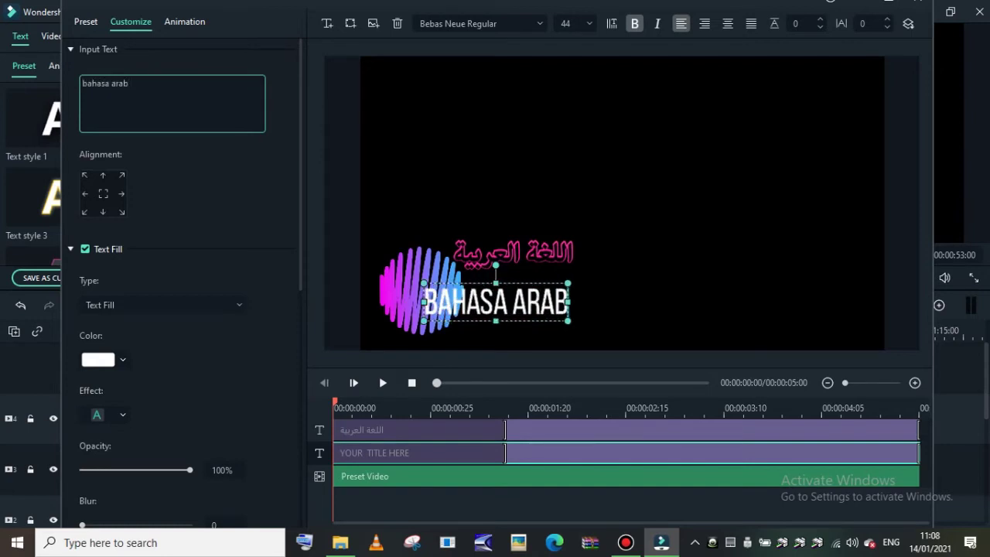
click(681, 193)
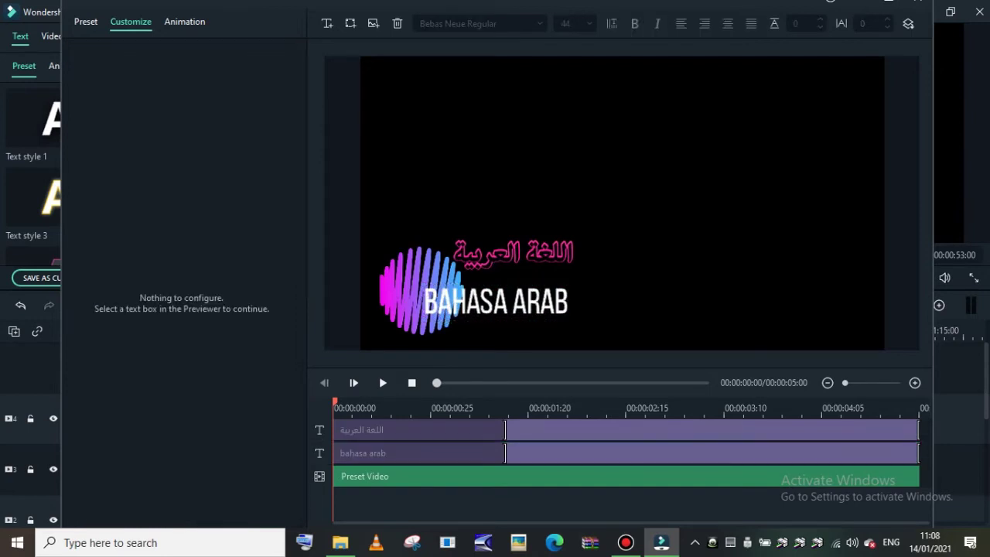
- Set the font of the "bahasa arab" line to AdobeMyungjoStd-Medium
click(503, 301)
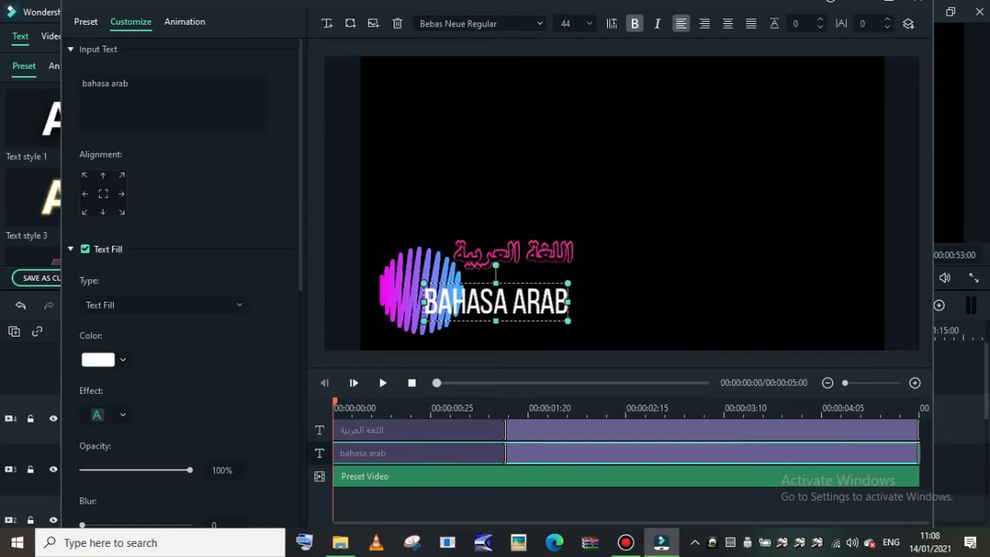
click(540, 24)
click(540, 24)
click(539, 24)
click(540, 24)
click(540, 24)
scroll(539, 76, up, 8)
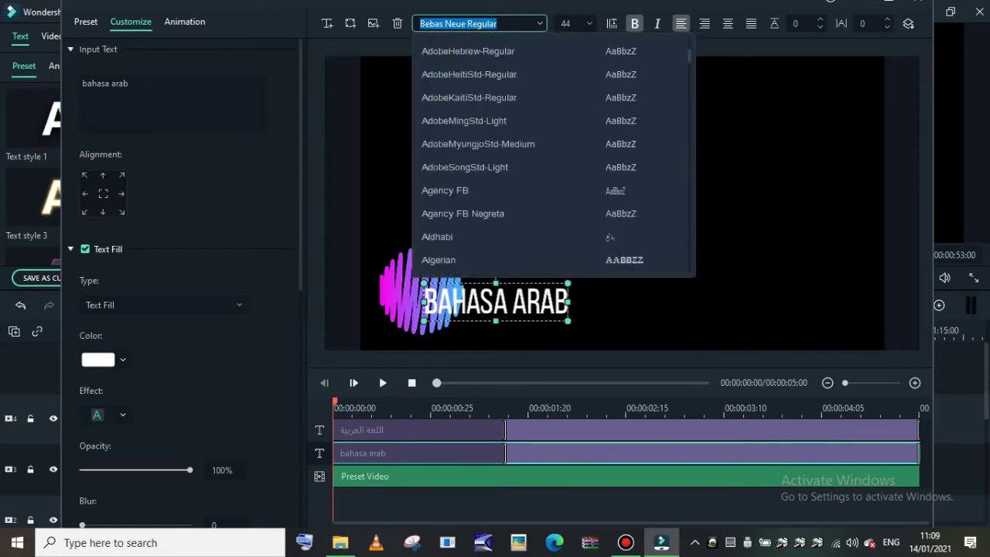
click(478, 144)
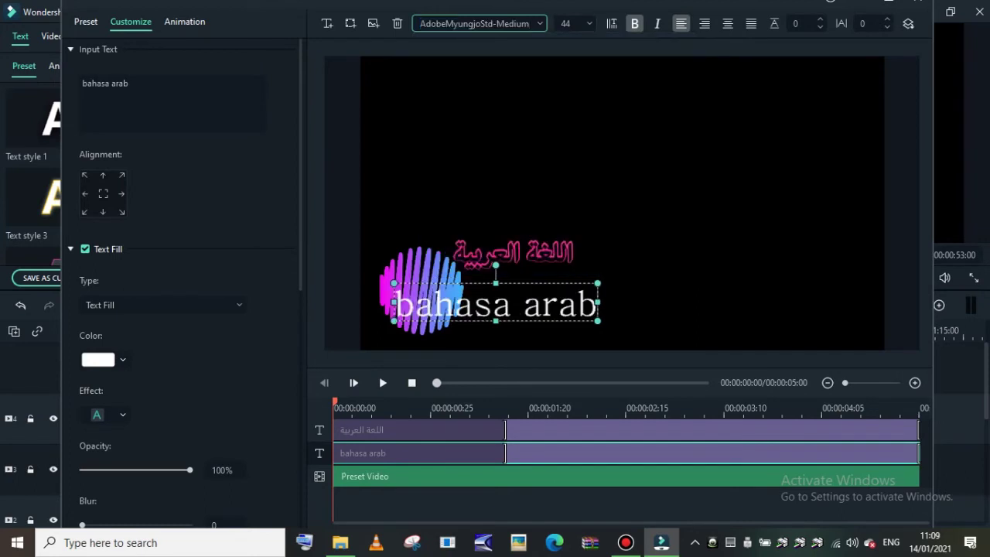
- Try font size 32 on the "bahasa arab" line, and set it to 28
click(575, 23)
click(572, 74)
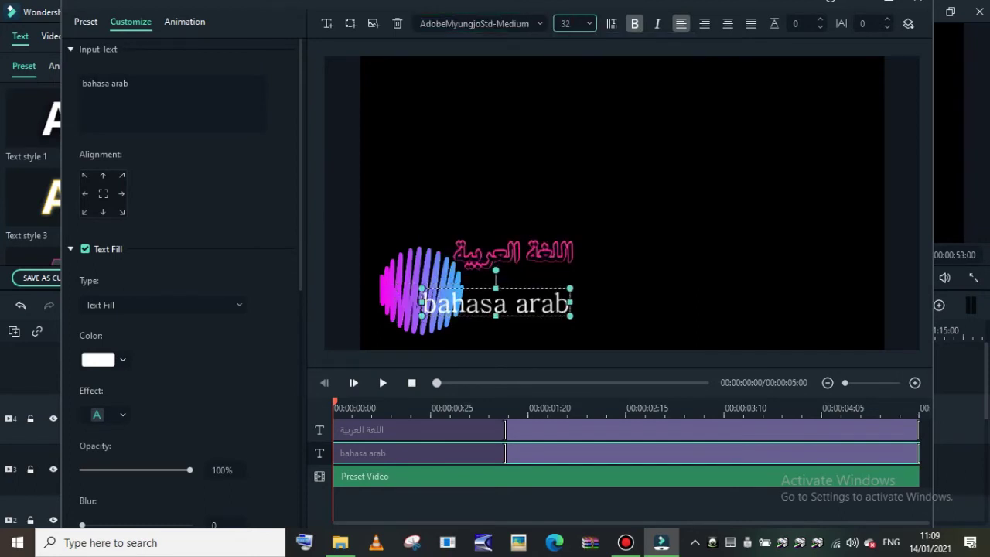
click(589, 24)
click(572, 51)
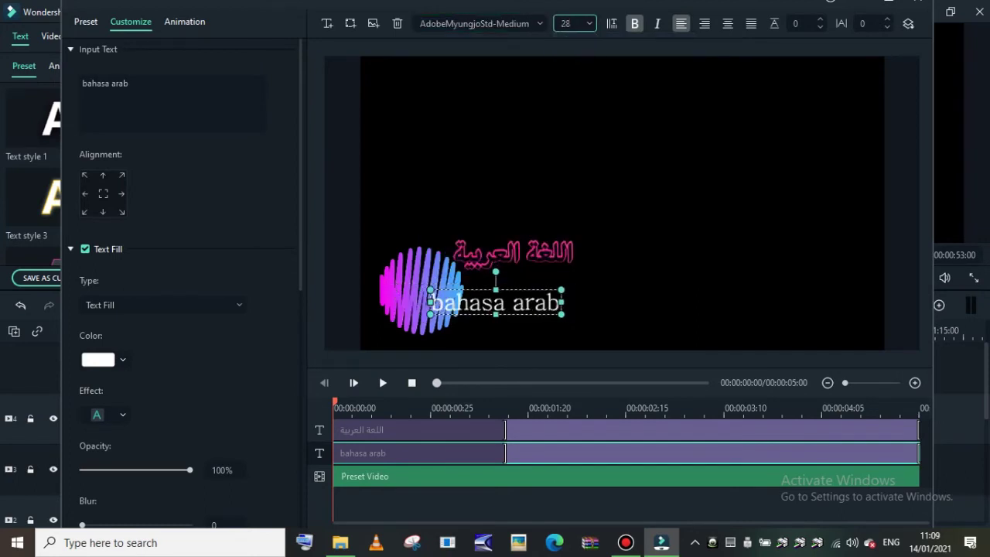
- Try the alignment options on the Arabic line, and move it freehand to just above the "bahasa arab" line
click(514, 253)
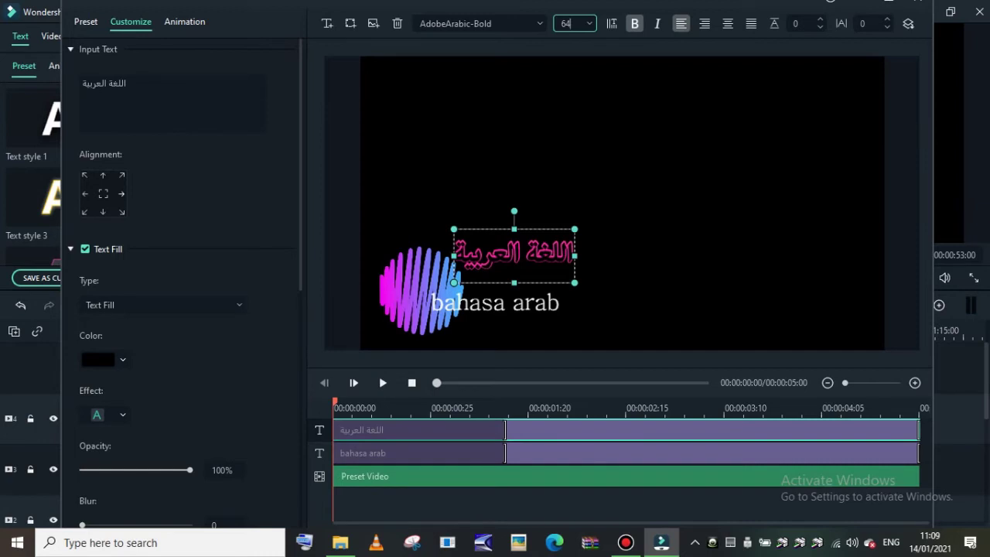
click(122, 194)
click(85, 194)
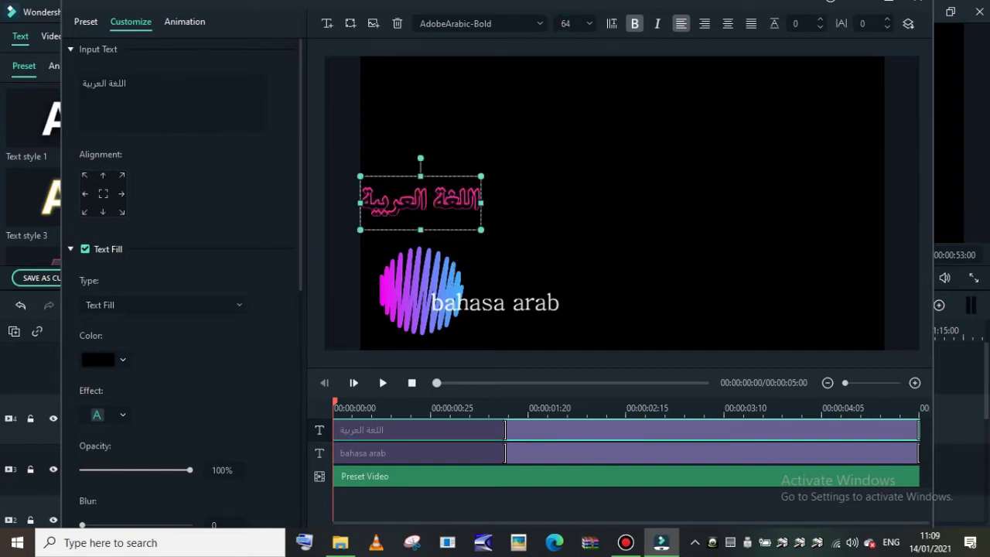
click(103, 176)
click(102, 211)
click(103, 193)
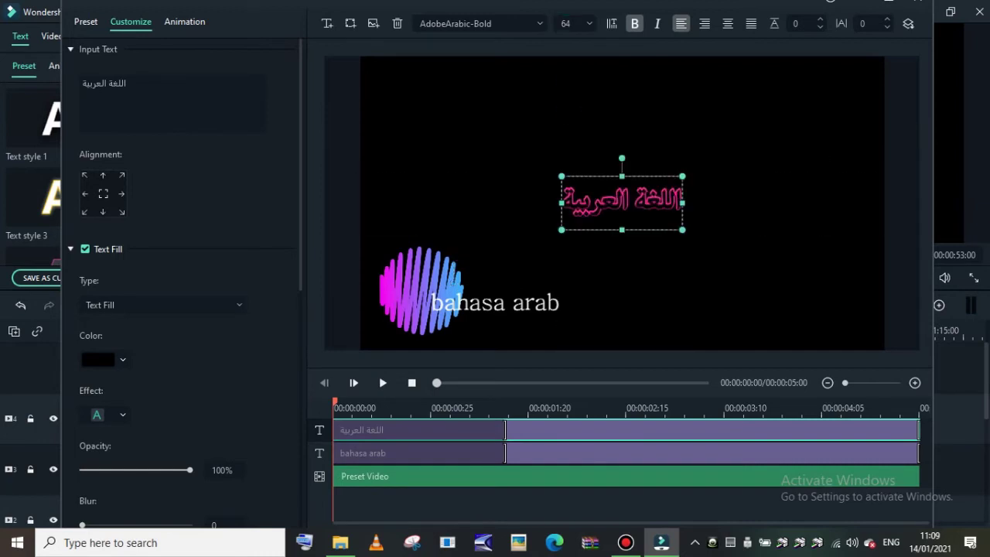
drag(621, 203, 497, 266)
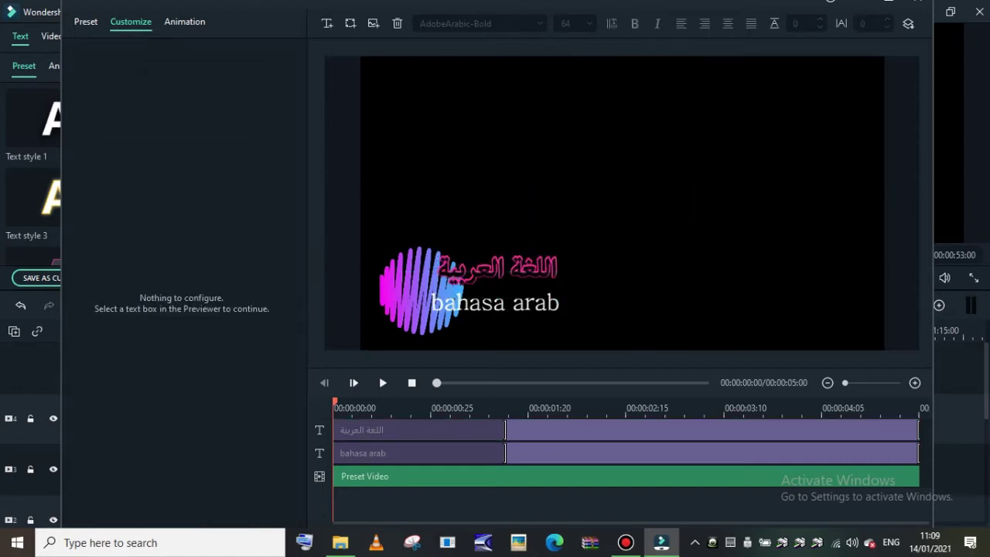
- Try Text style 4, 3, 5, 6 and 8 from the text presets on the Arabic line
click(86, 22)
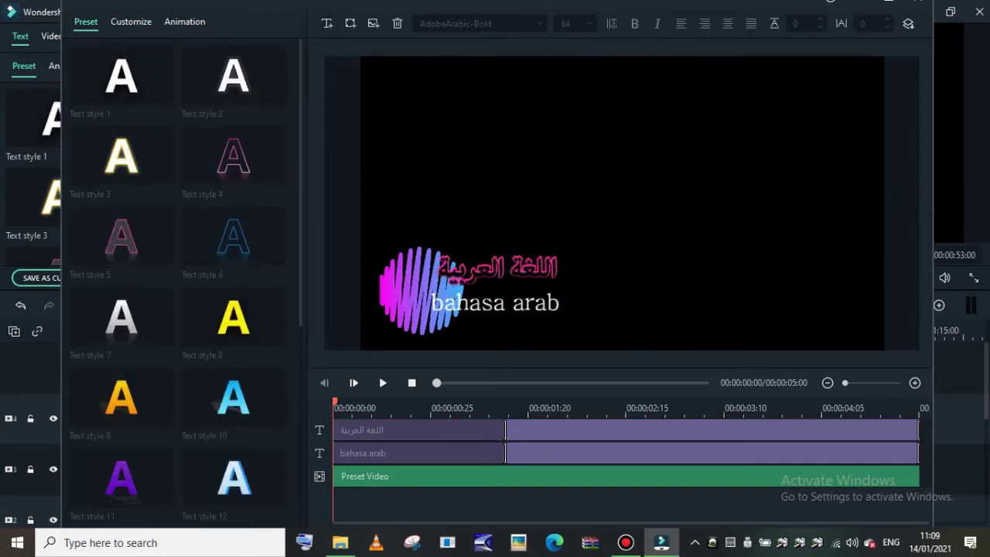
click(498, 268)
click(130, 22)
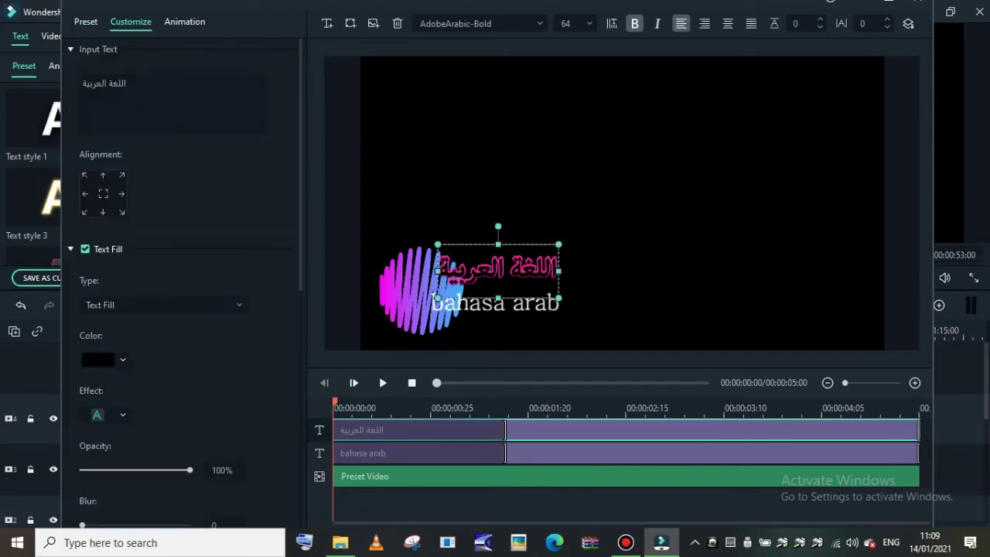
click(86, 22)
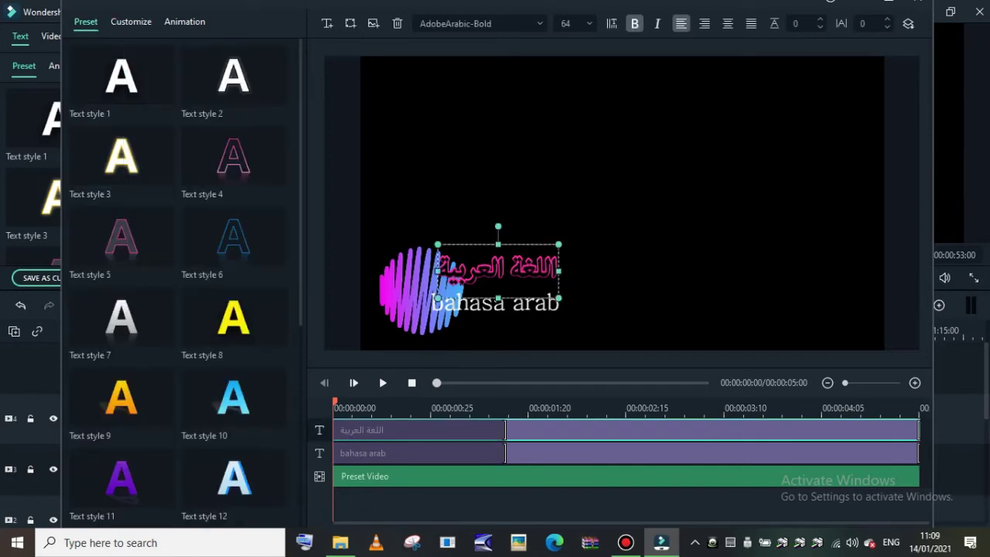
click(233, 156)
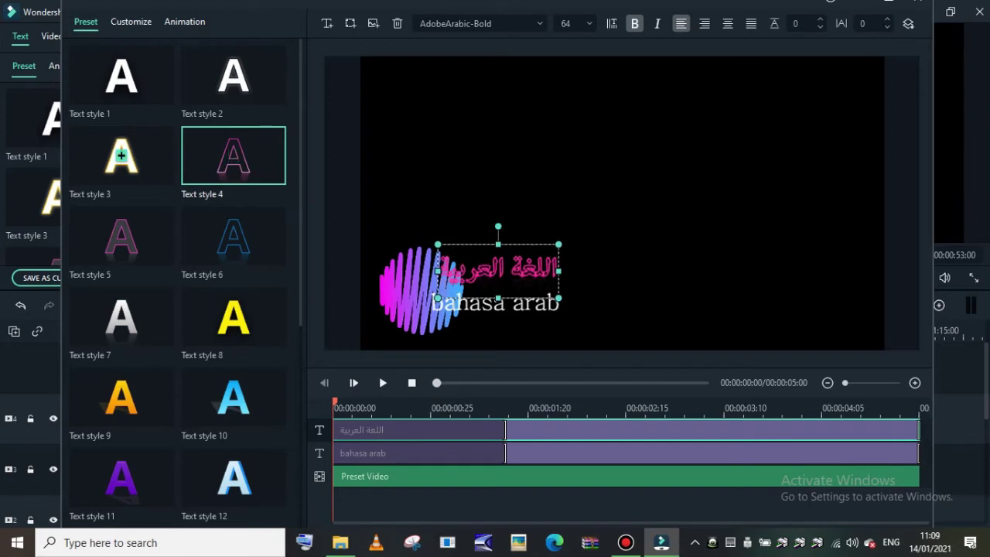
click(121, 156)
click(122, 236)
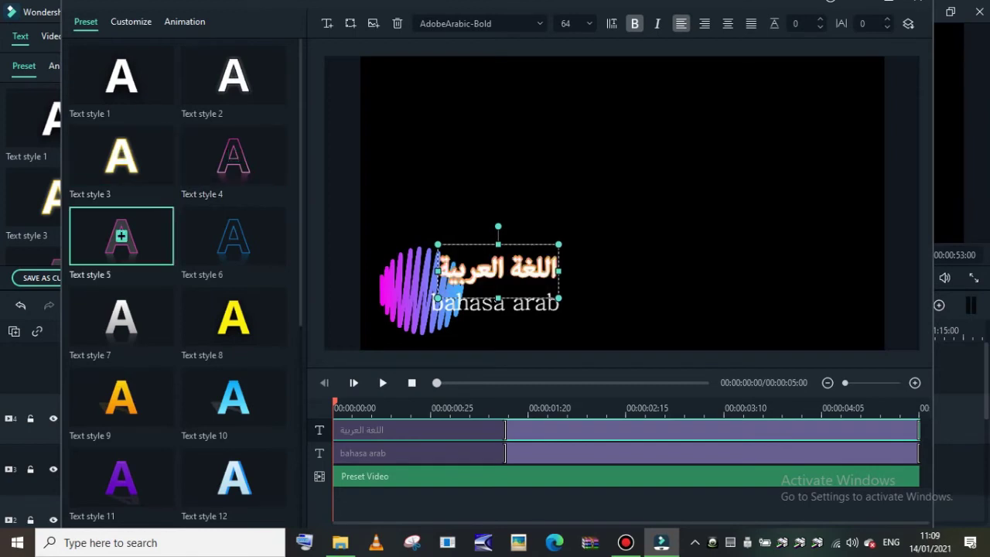
click(234, 236)
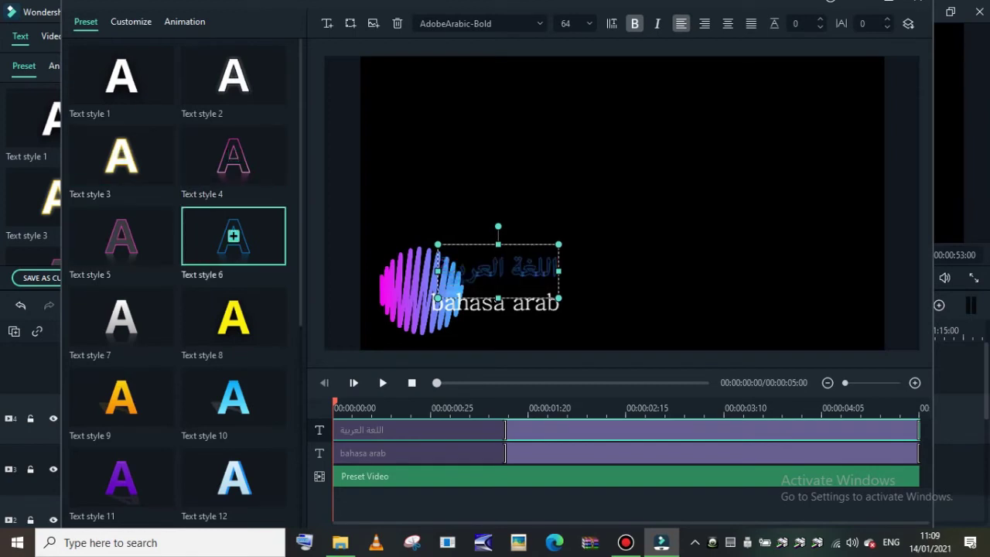
click(234, 317)
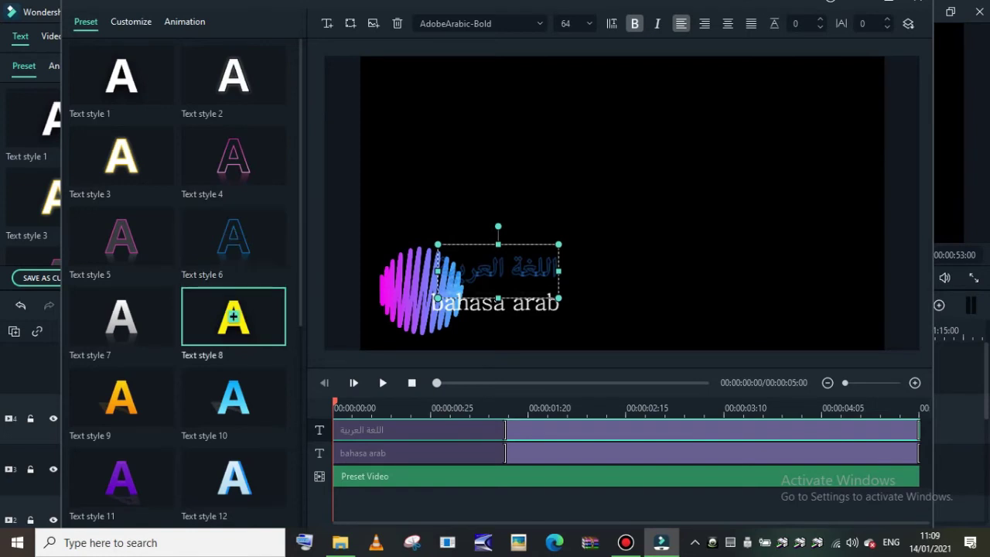
- Try Text style 18 and 20 on the Arabic line, and apply Text style 17
scroll(233, 317, down, 5)
click(233, 275)
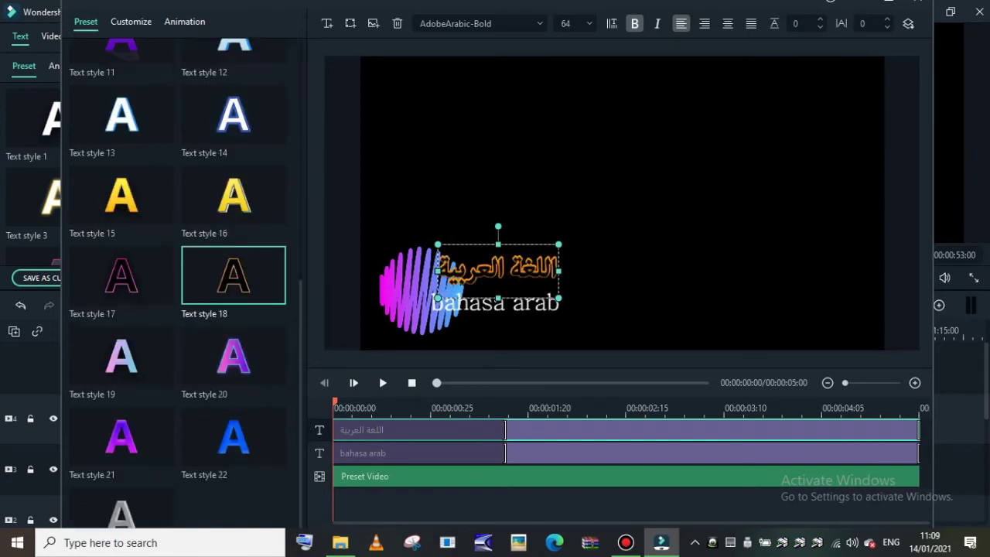
click(233, 356)
click(122, 274)
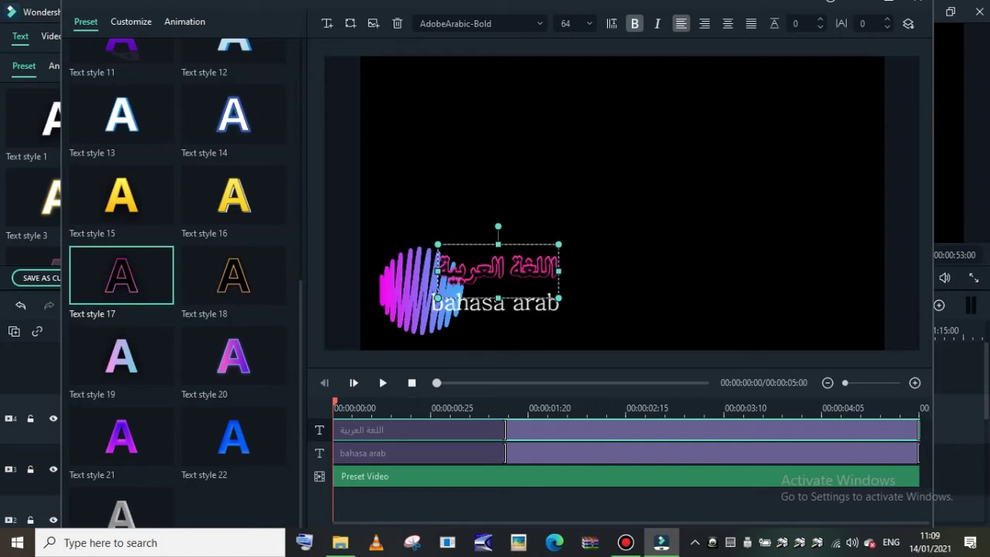
scroll(178, 278, up, 5)
- Try the Wavy style animation on the Arabic line, and apply the String Blur animation
click(184, 21)
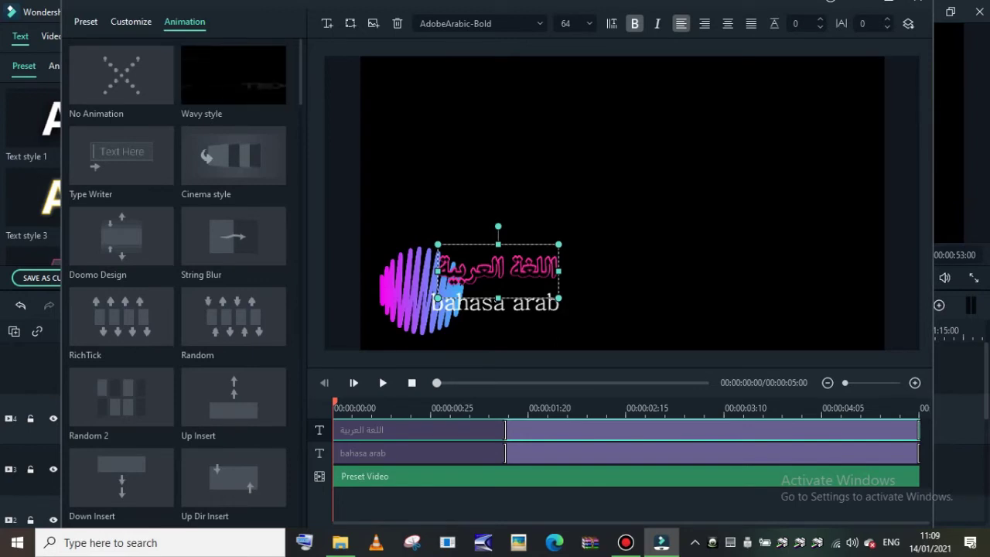
double_click(233, 75)
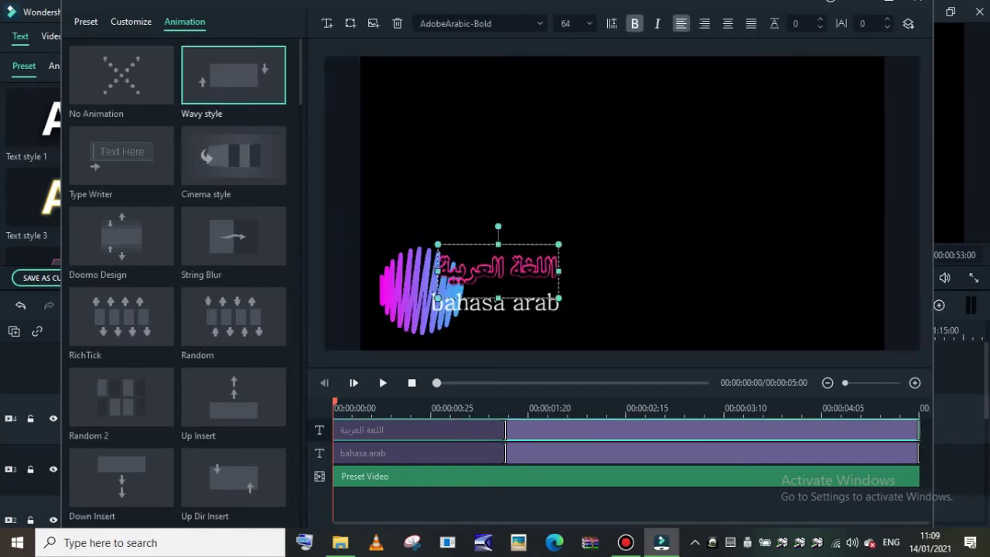
double_click(233, 236)
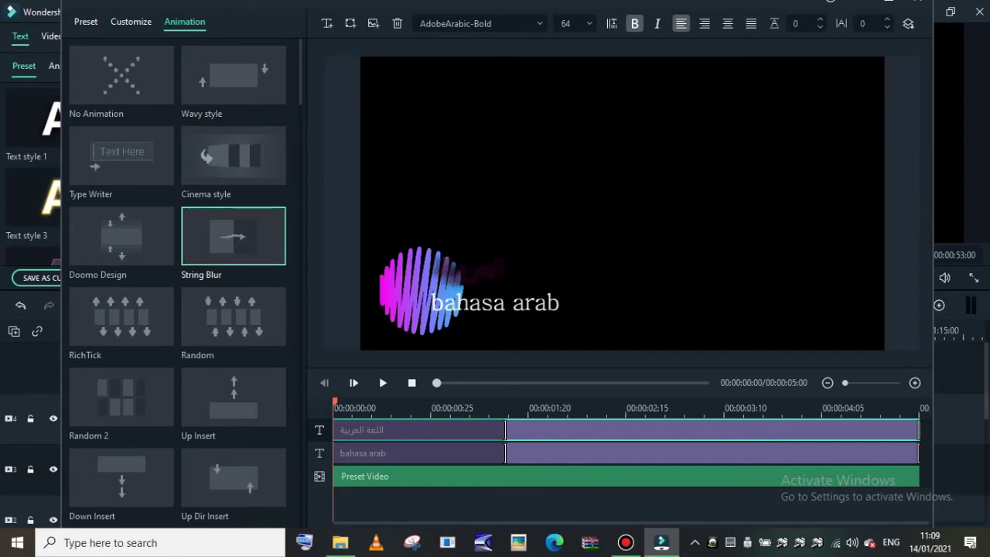
click(680, 201)
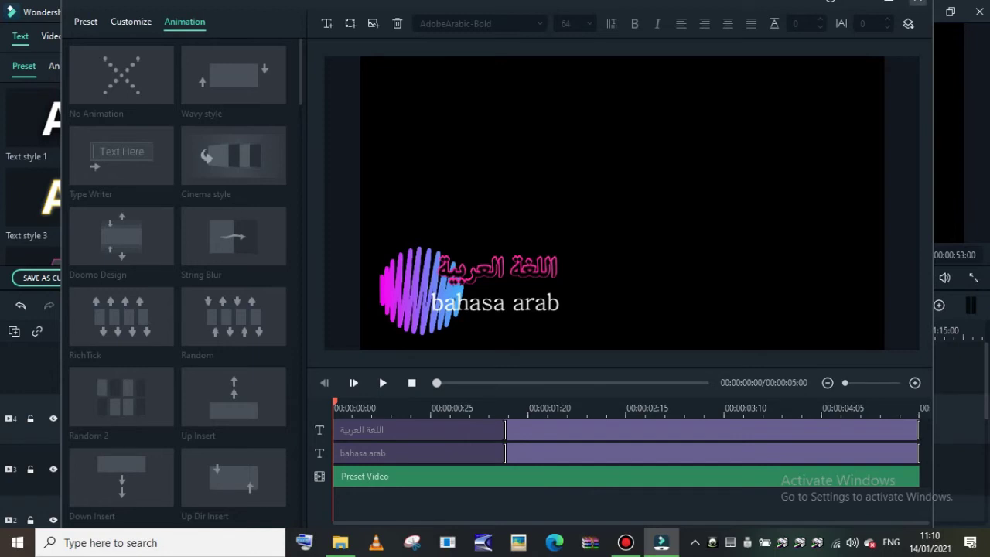
- Close the advanced title editor with the changes saved, and select the first Lower Third 10 title on track 4
click(916, 3)
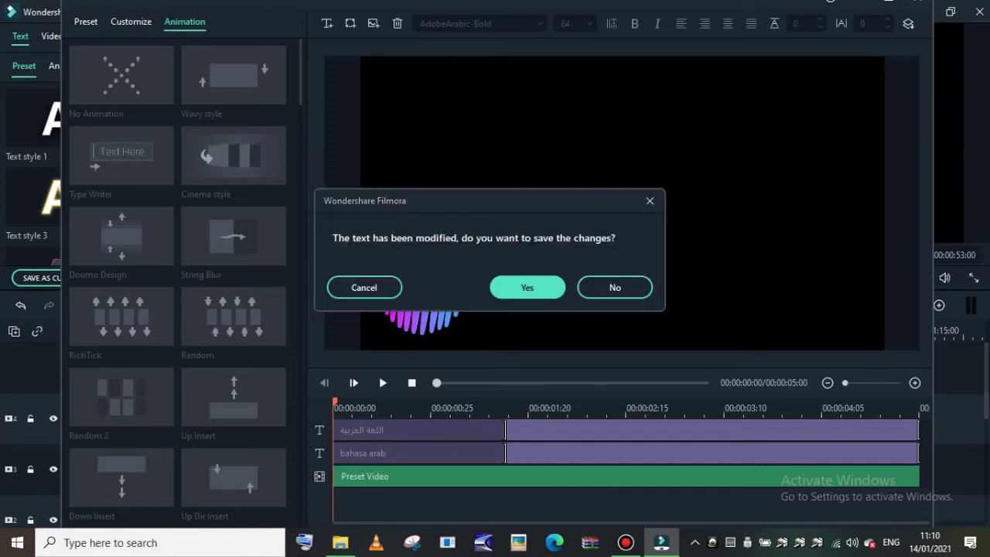
click(528, 288)
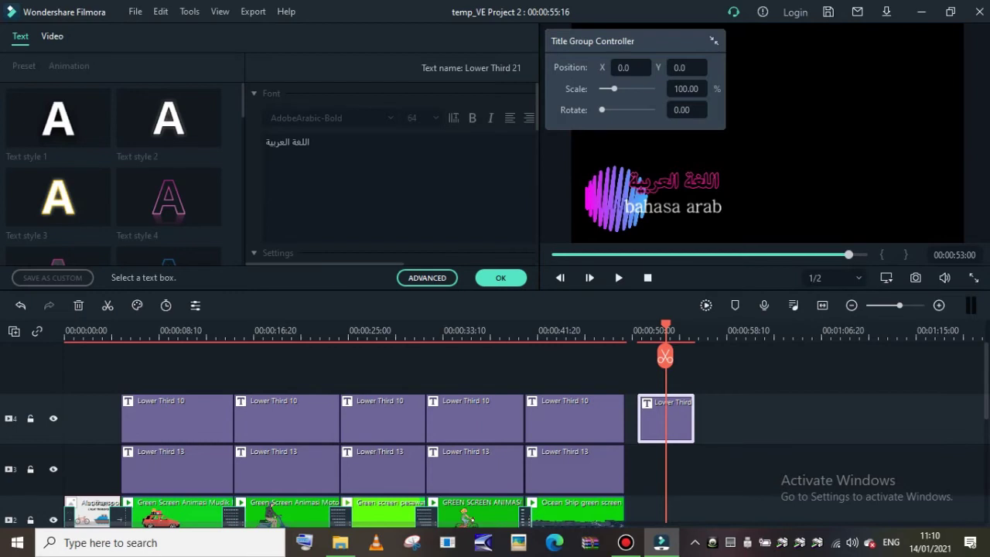
click(177, 419)
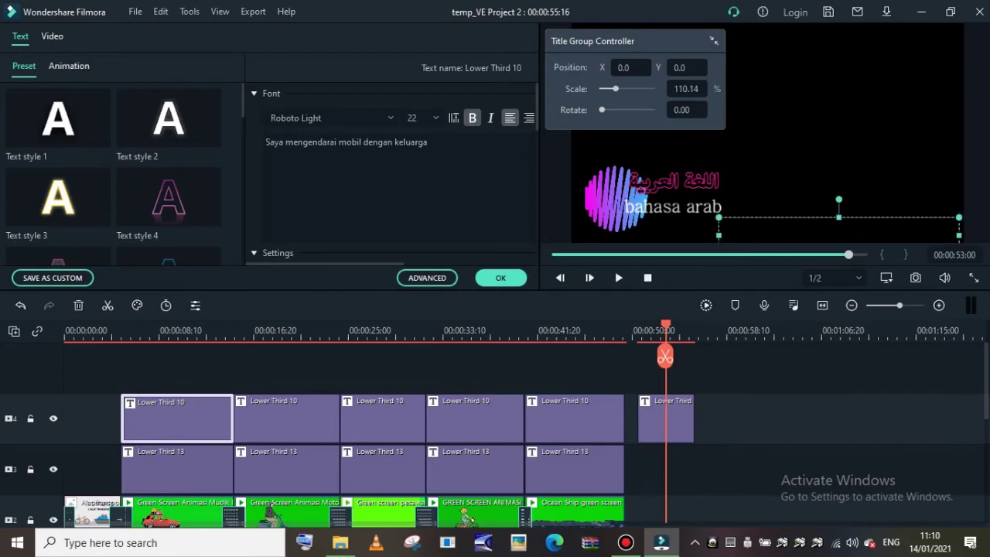
- Delete the Lower Third 21 title at the end of track 4, return to the timeline's beginning and close the title editor
click(666, 419)
key(Delete)
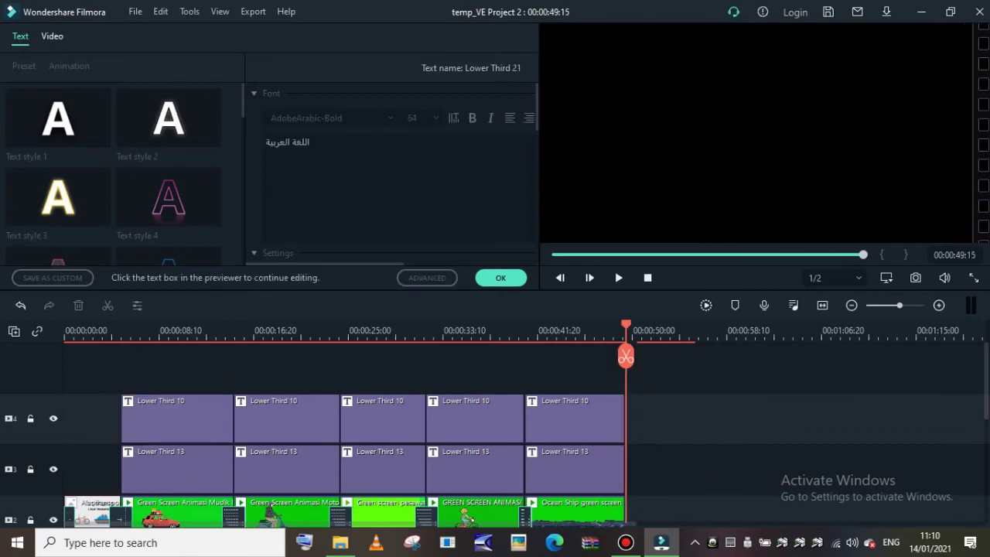
drag(611, 324, 106, 356)
click(501, 278)
- Play back the car segment with its titles, and check the scooter segment at 00:00:18:03
scroll(105, 356, down, 1)
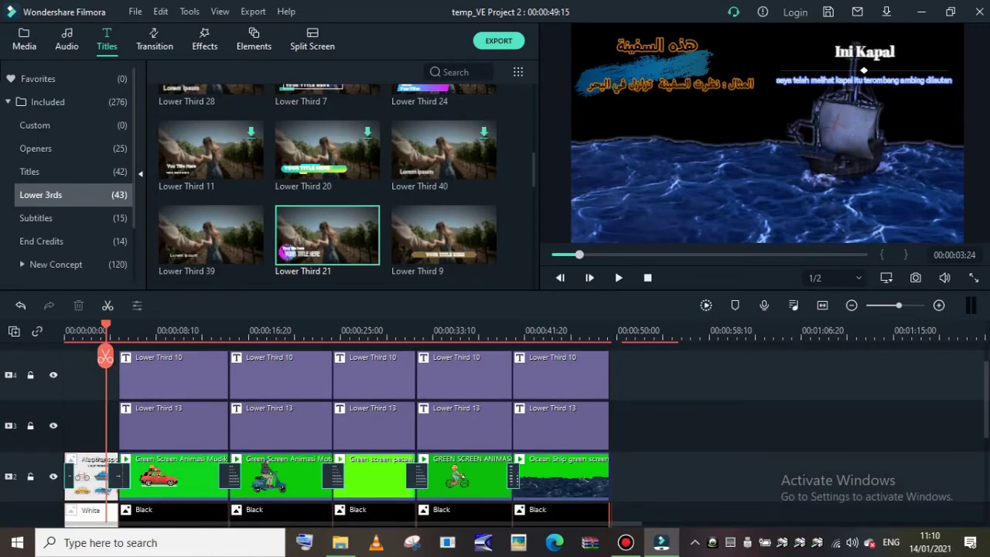
drag(105, 356, 138, 356)
key(space)
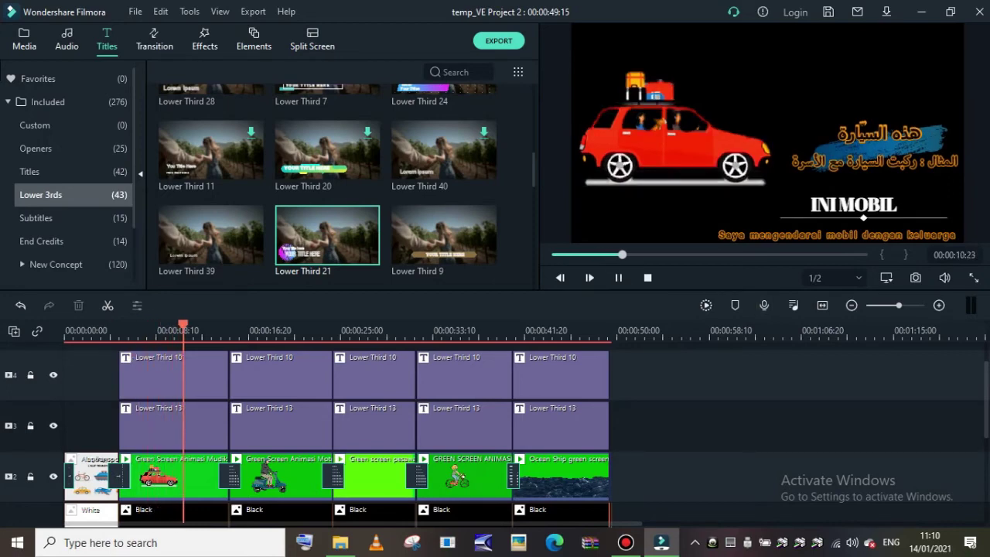
key(space)
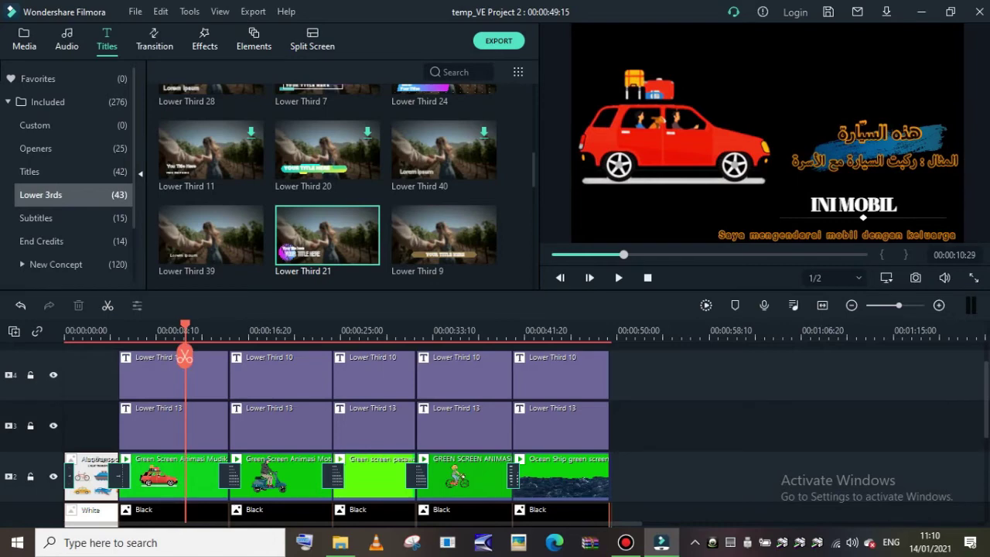
drag(185, 356, 264, 356)
scroll(264, 356, down, 1)
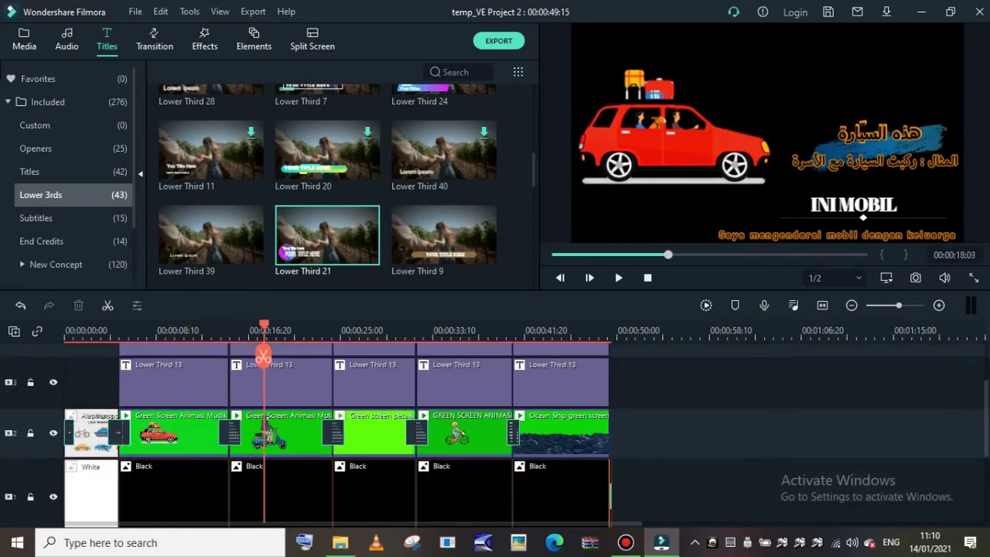
scroll(264, 356, down, 2)
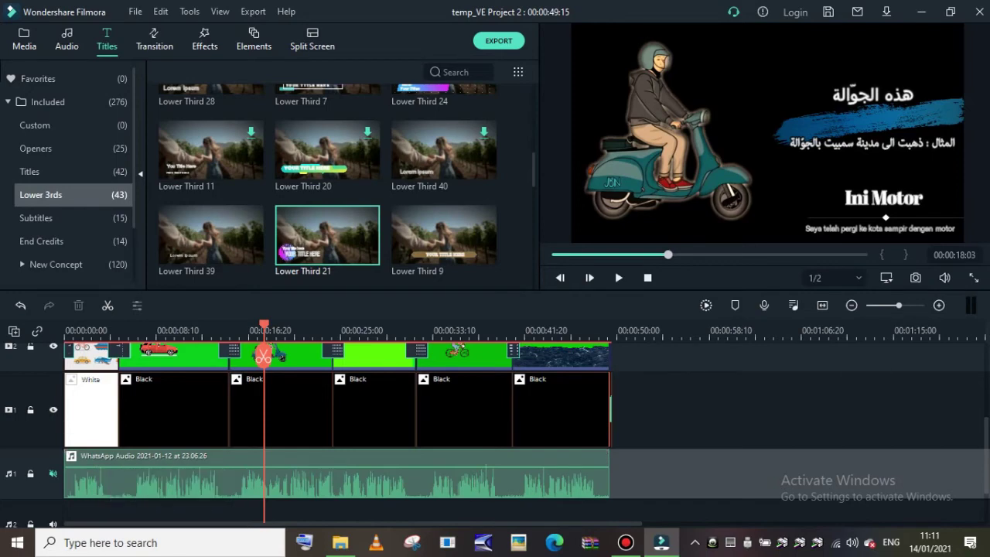
- Return to the start of the timeline and set the WhatsApp audio clip's pitch to 11.00
drag(264, 354, 65, 354)
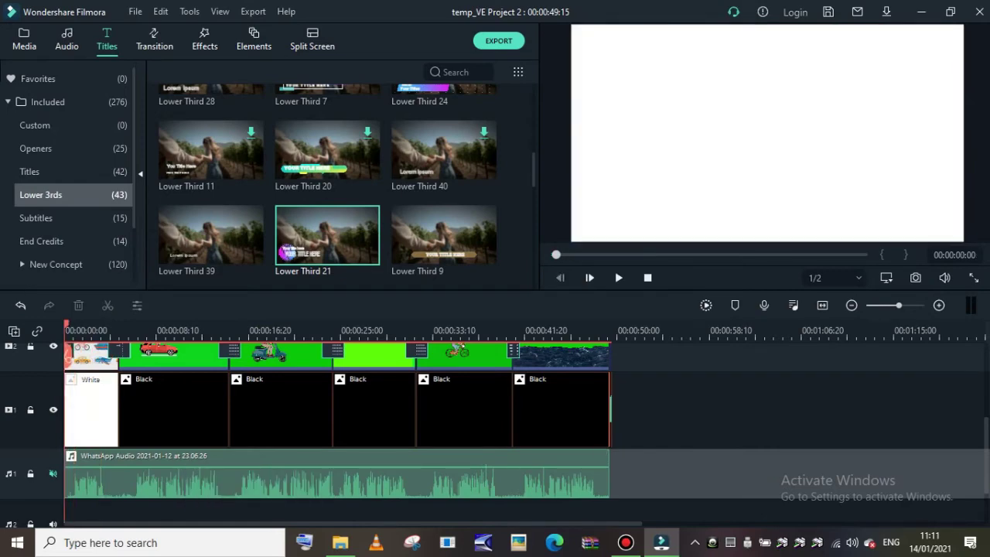
right_click(297, 480)
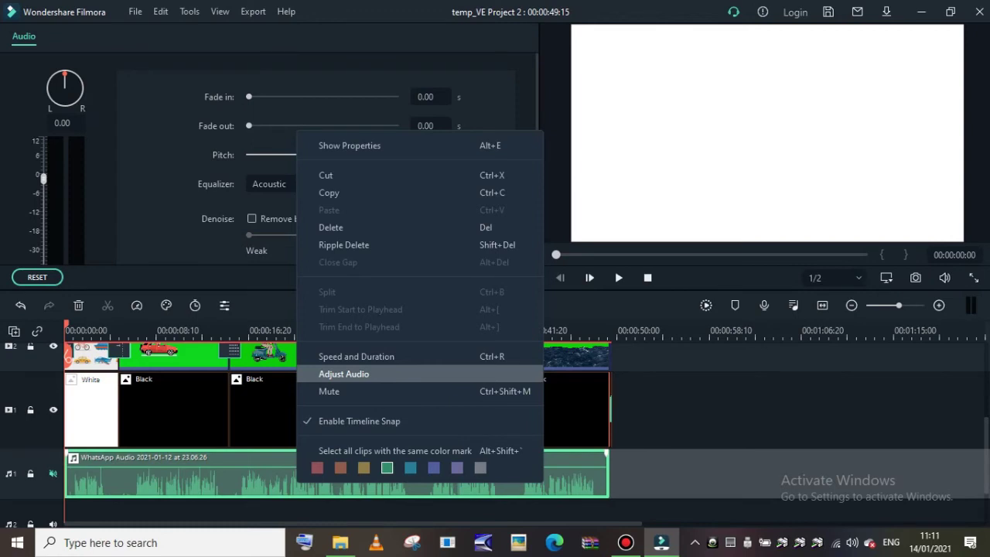
click(344, 374)
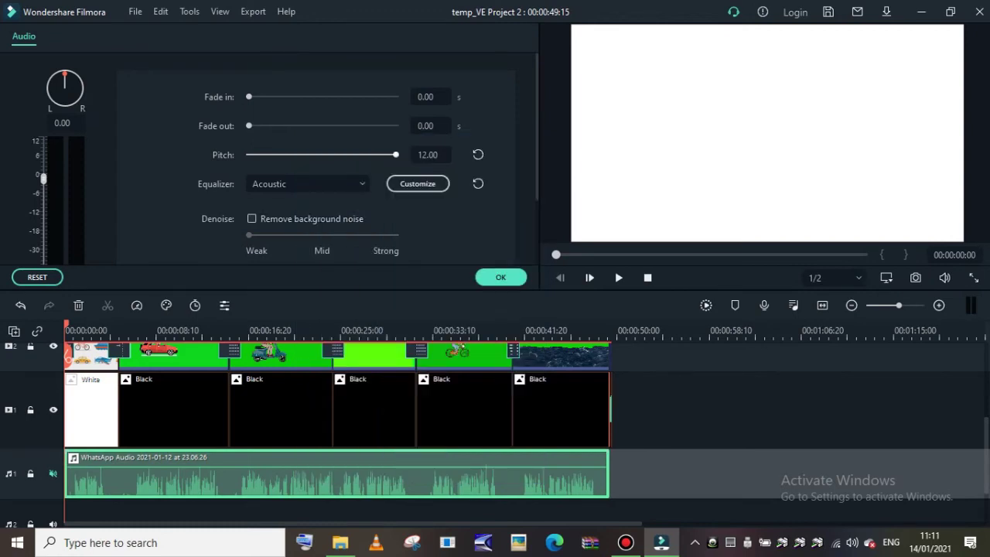
mouse_move(395, 154)
mouse_down()
mouse_move(256, 154)
mouse_move(389, 154)
mouse_up()
- Set the WhatsApp audio clip's equalizer to Default and accept the audio settings
click(307, 183)
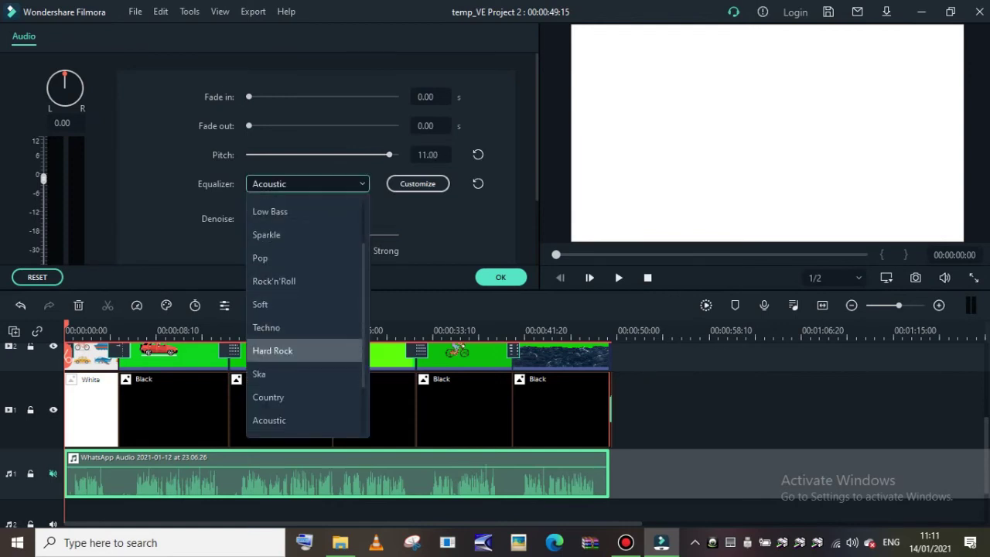
scroll(302, 317, up, 1)
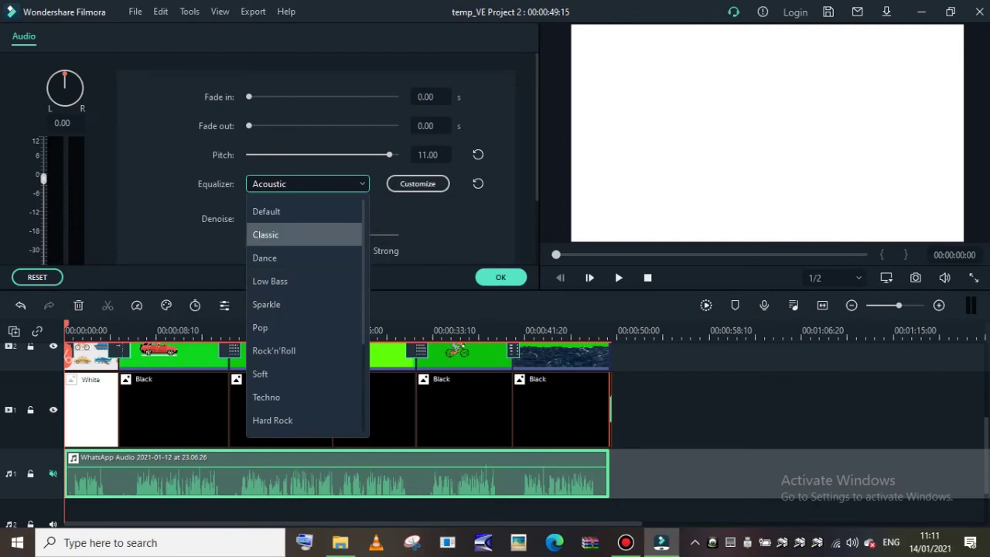
click(266, 212)
scroll(294, 220, down, 2)
scroll(309, 155, up, 1)
scroll(309, 154, down, 1)
scroll(310, 155, up, 2)
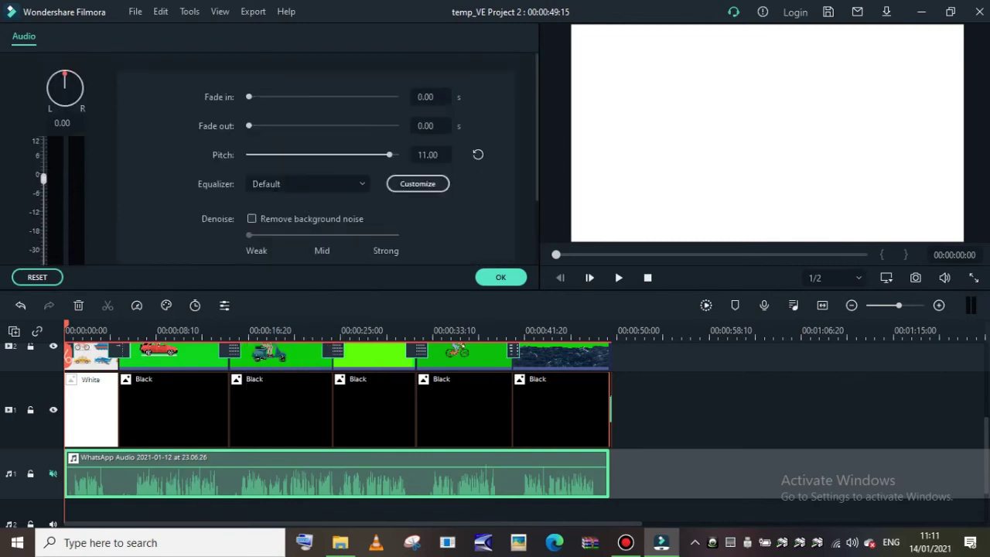
click(501, 277)
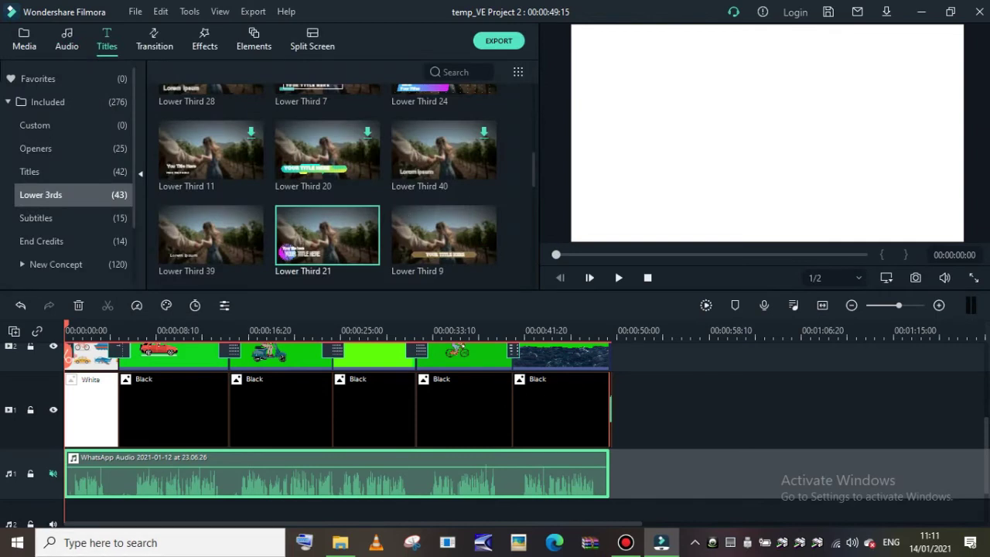
- View the local MP4 export settings and close them without exporting
scroll(495, 434, up, 1)
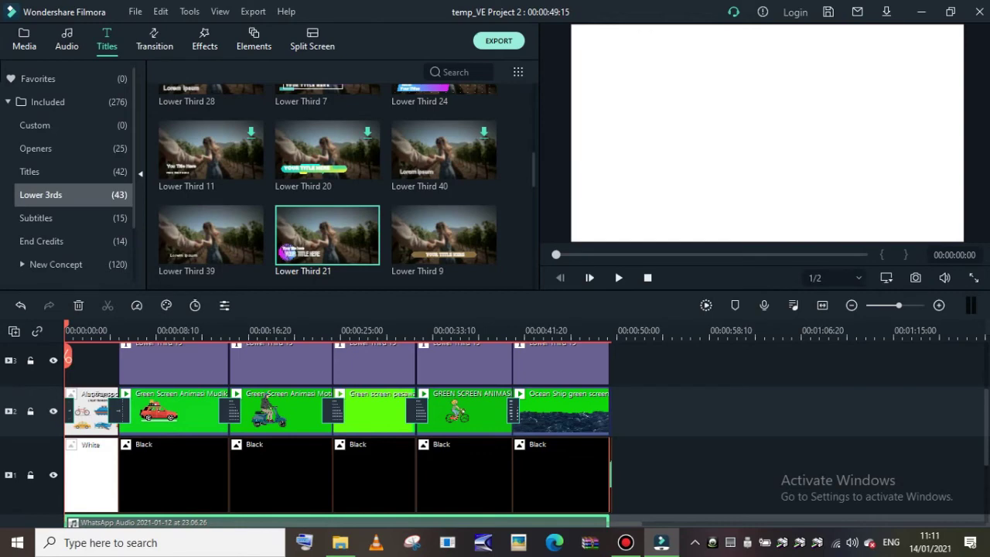
click(499, 41)
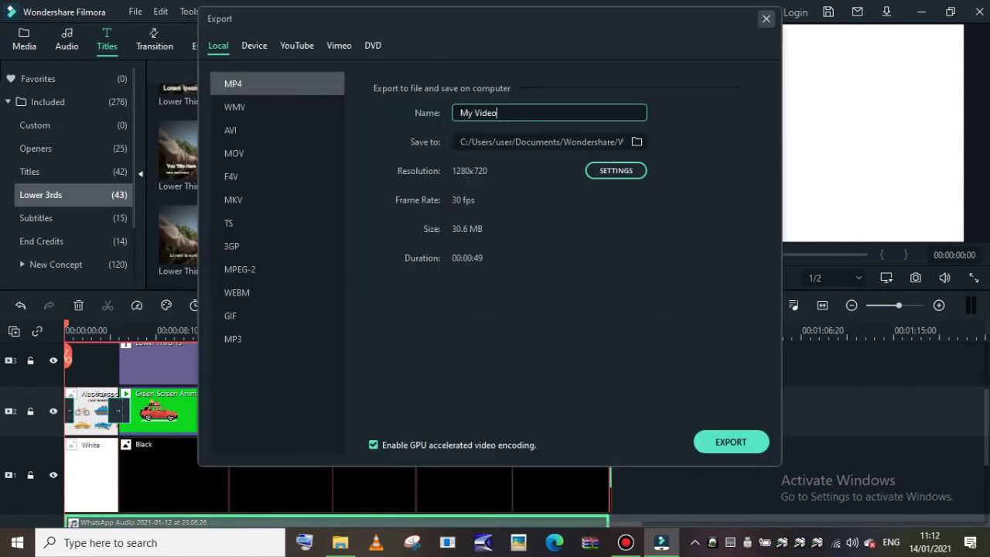
click(766, 18)
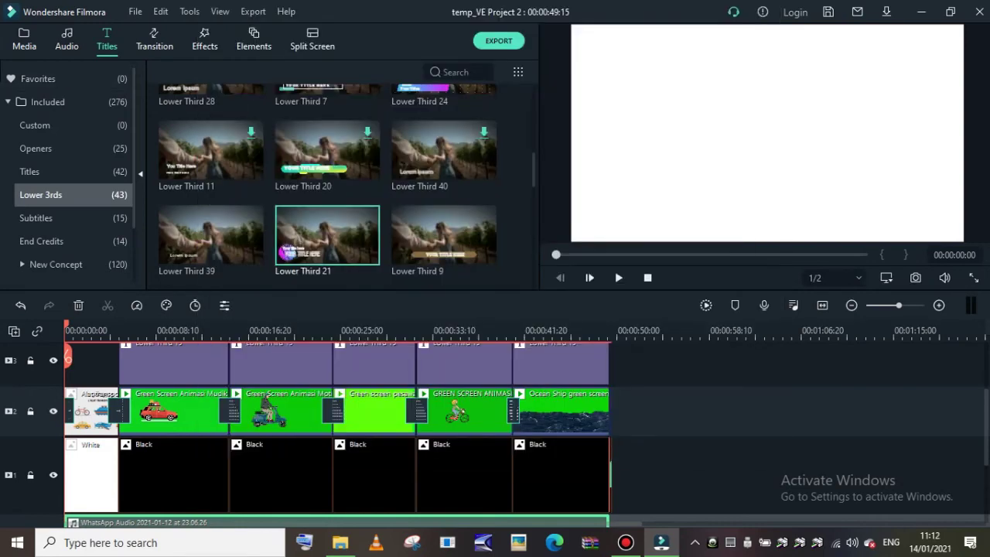
- Look at the included audio library and the audio favorites
click(66, 40)
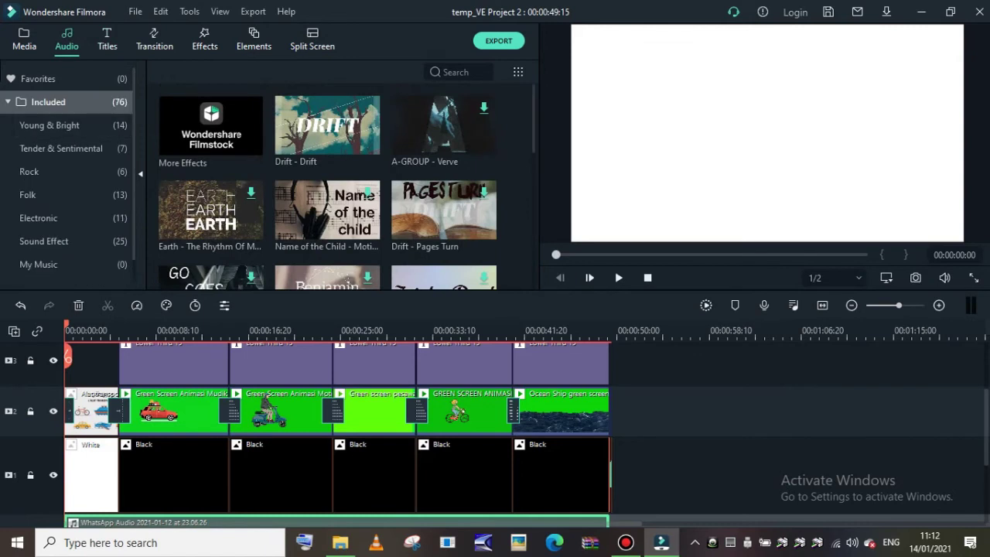
click(7, 102)
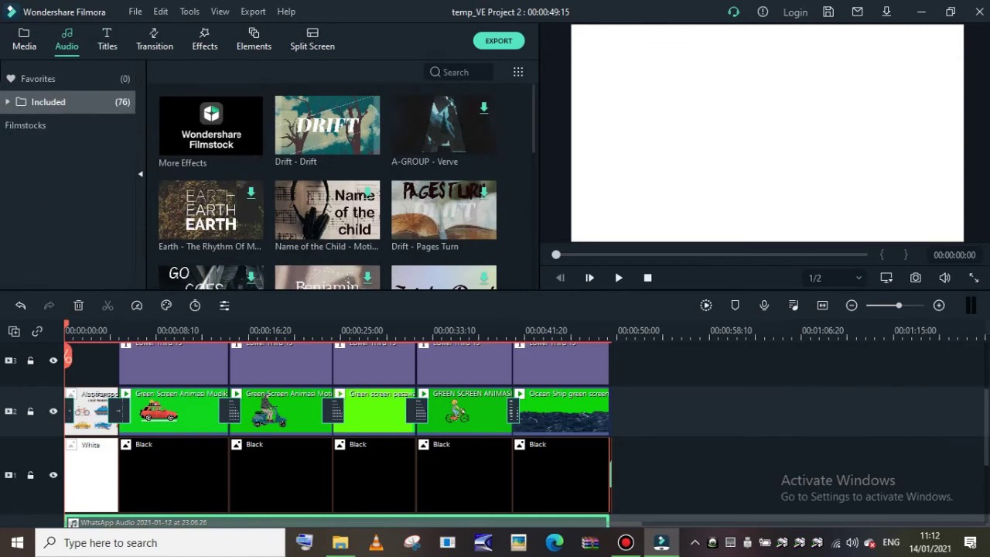
click(38, 79)
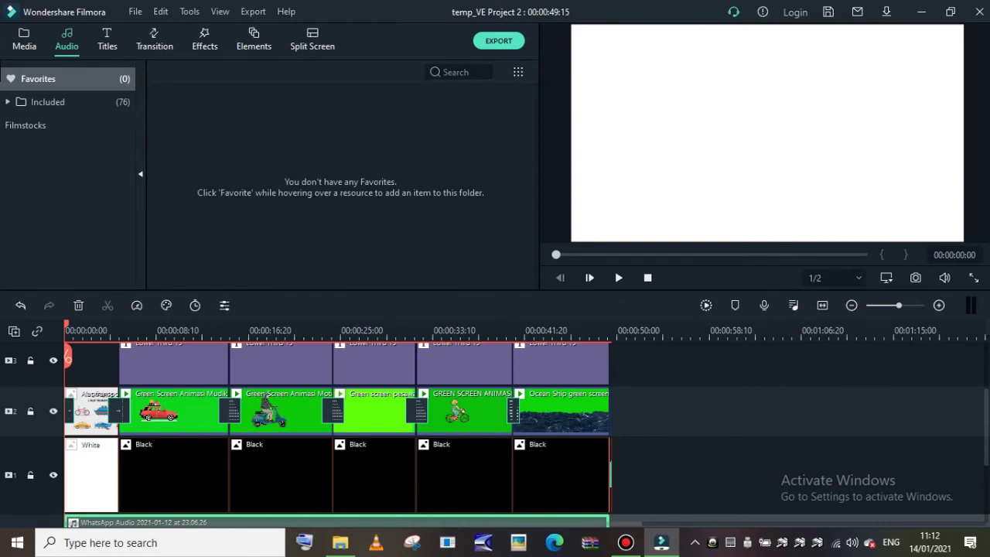
- Browse the title presets in the Titles and Openers categories
click(107, 39)
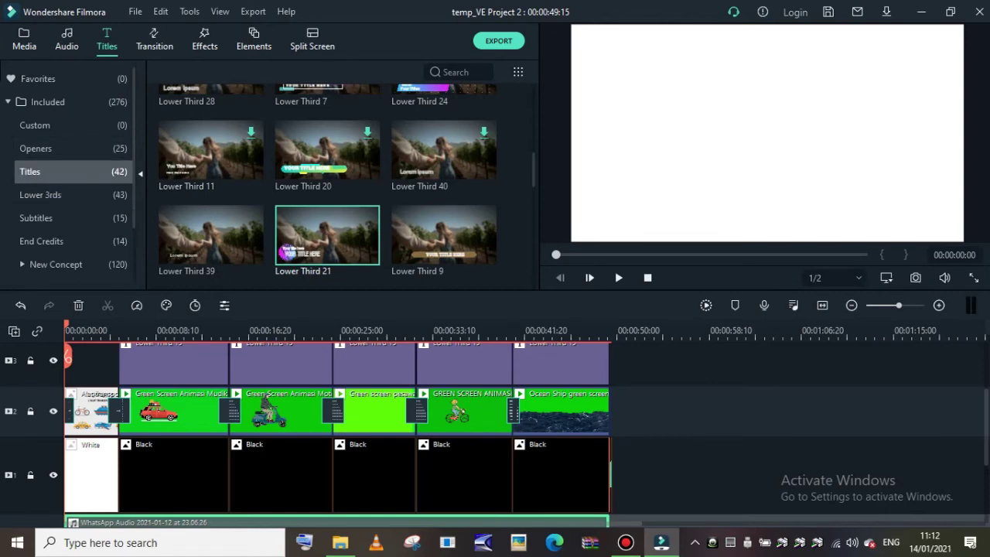
click(39, 171)
scroll(327, 125, down, 10)
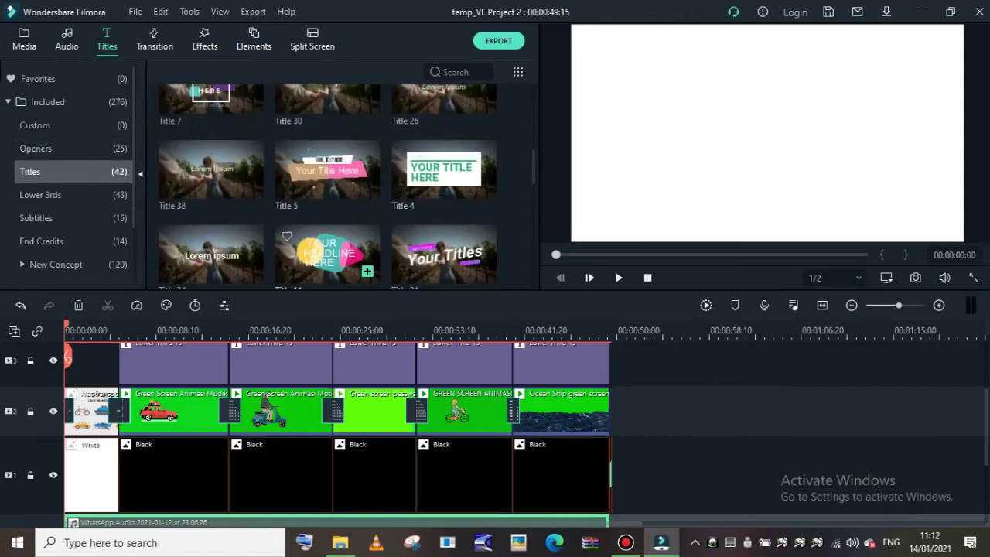
scroll(443, 255, down, 3)
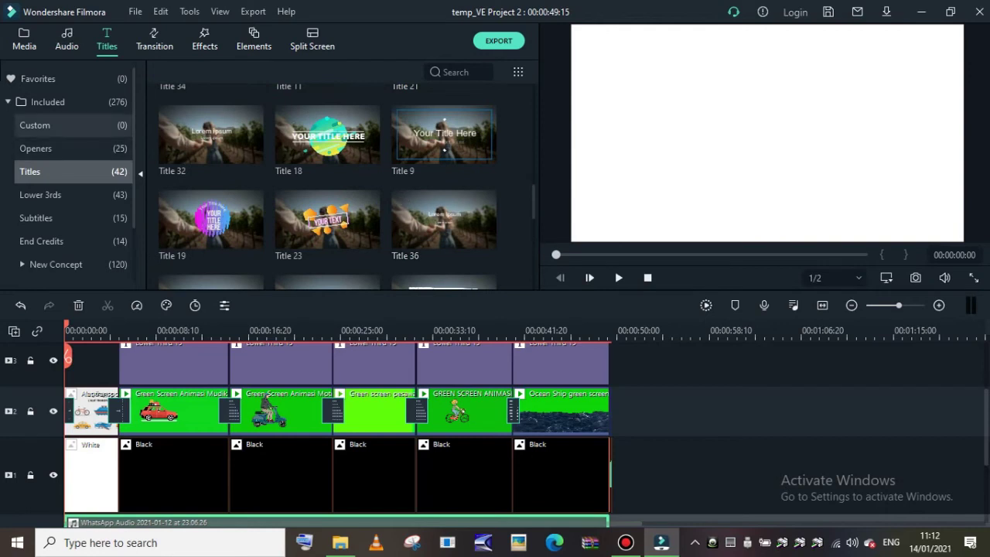
click(38, 149)
scroll(327, 174, down, 3)
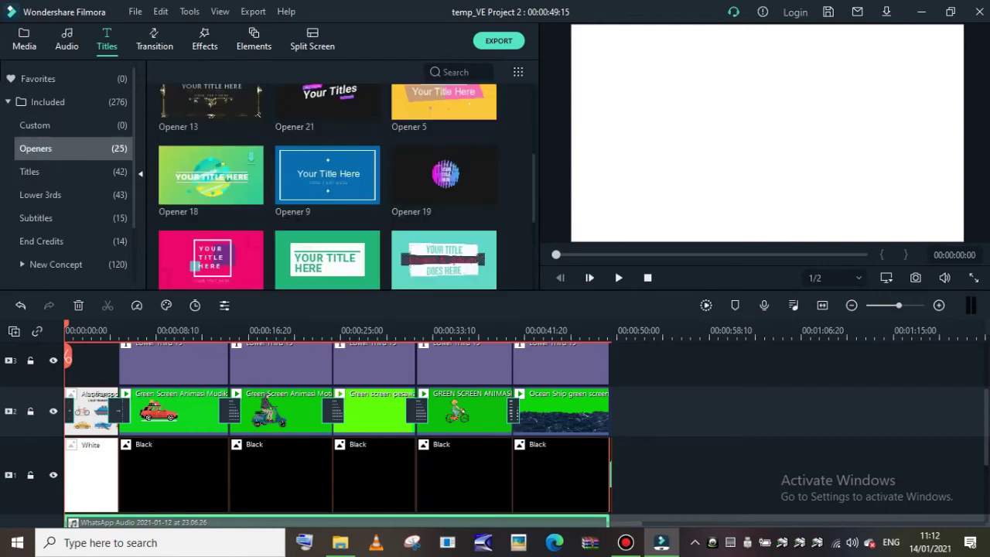
scroll(327, 174, up, 3)
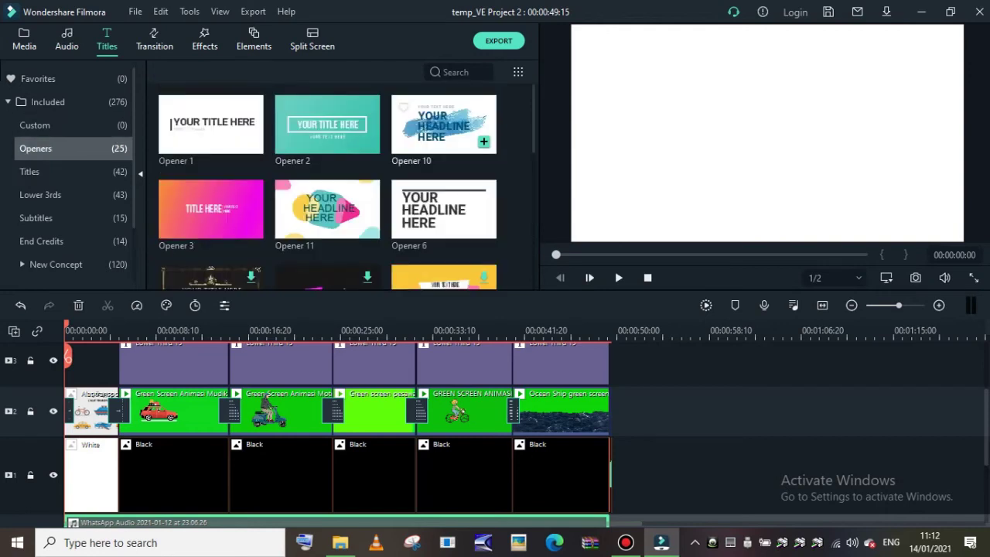
scroll(211, 208, down, 5)
- Browse the title presets in the End Credits and Subtitles categories
scroll(74, 218, down, 2)
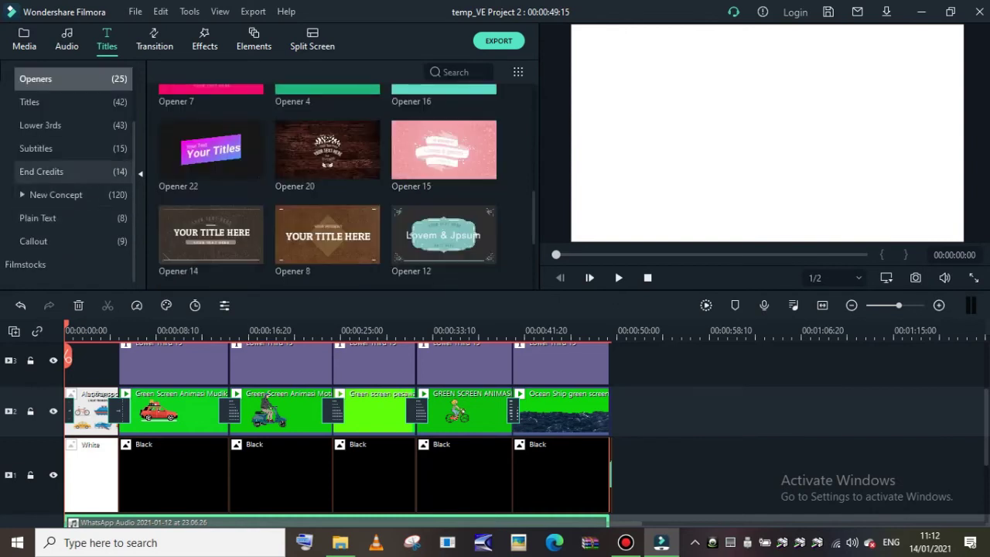
click(46, 171)
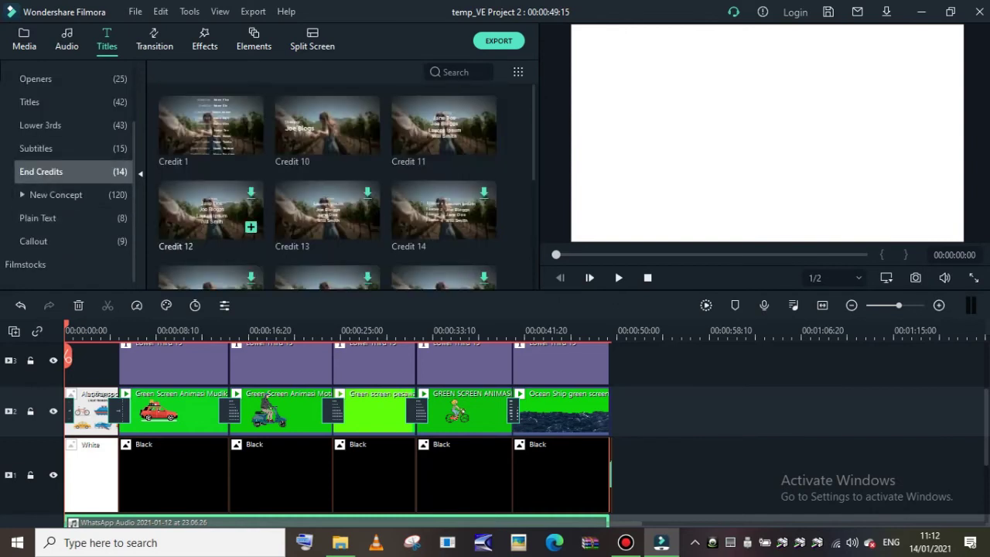
click(47, 148)
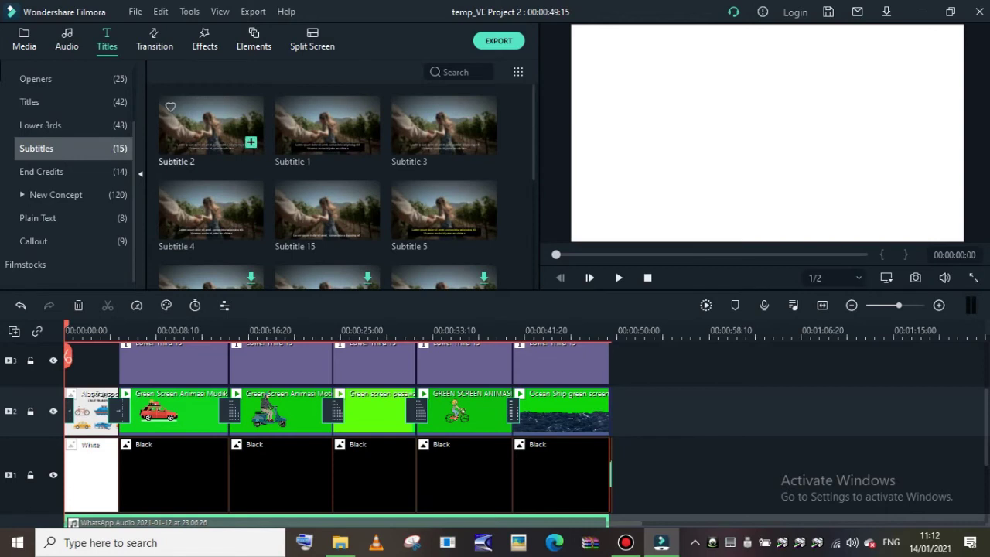
scroll(327, 197, down, 3)
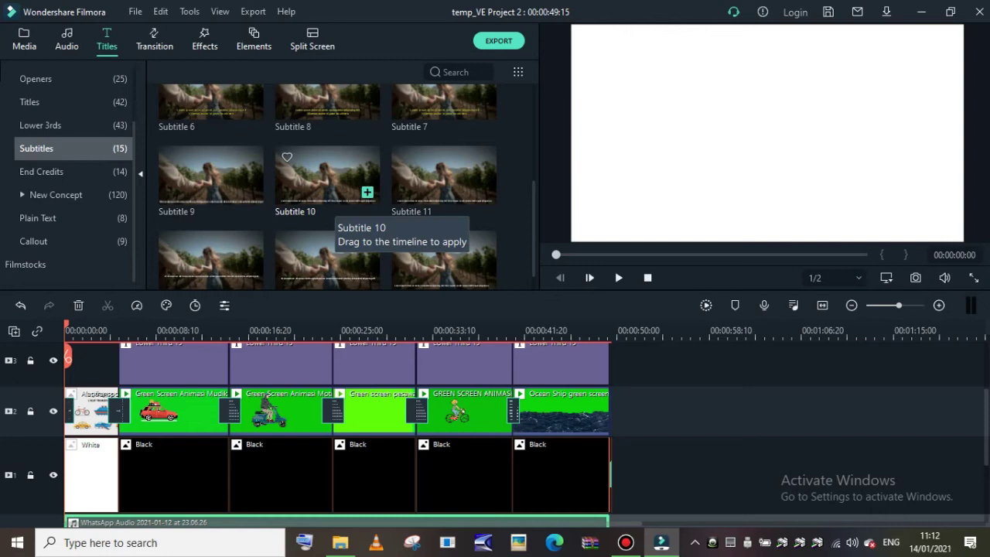
scroll(327, 178, up, 3)
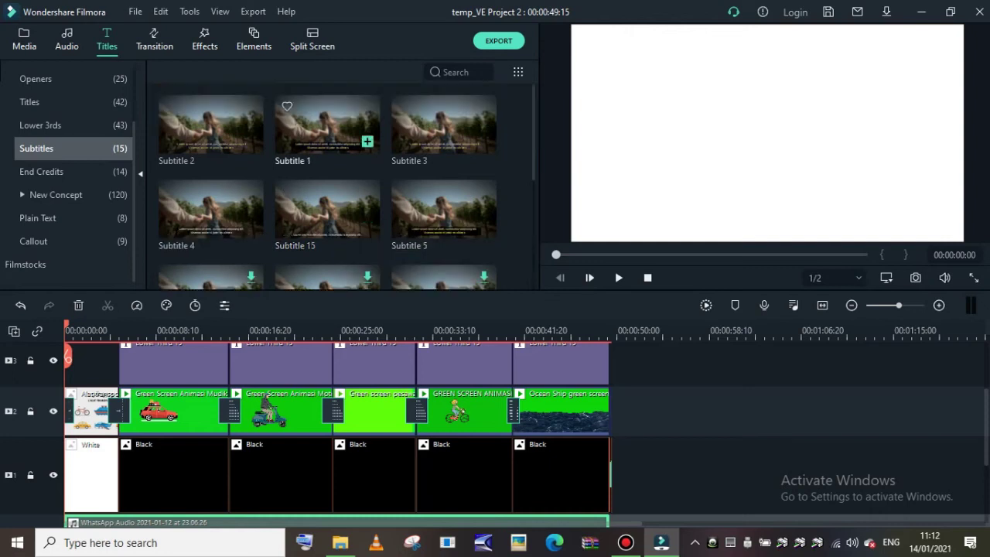
- Preview the Subtitle 1 preset in the player
click(327, 128)
click(617, 277)
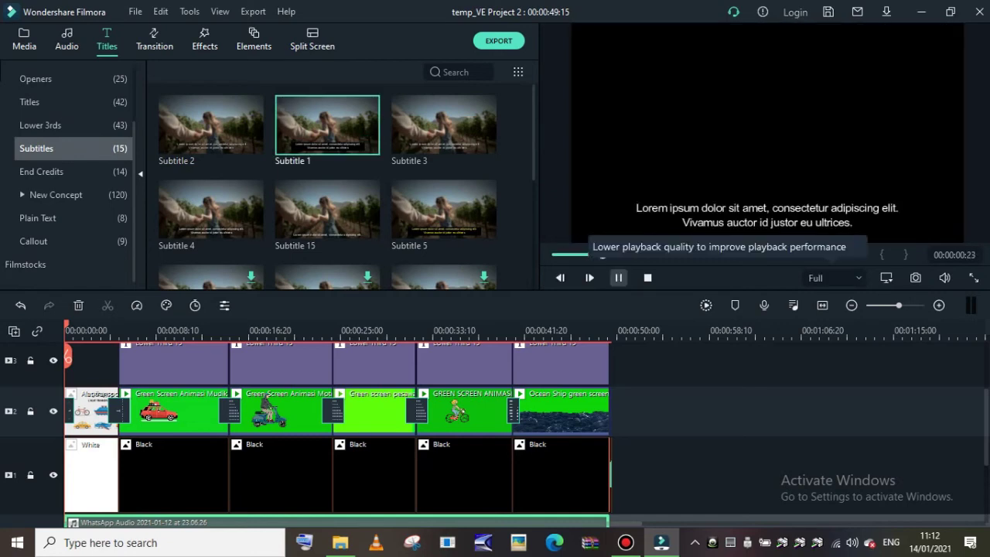
click(617, 277)
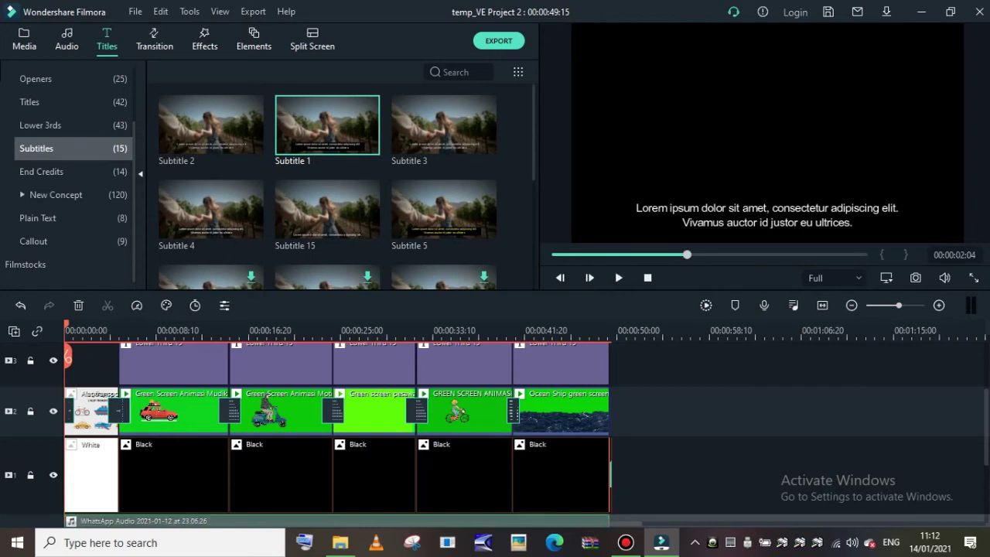
- Browse the included effects and show the Night Life filters
click(204, 39)
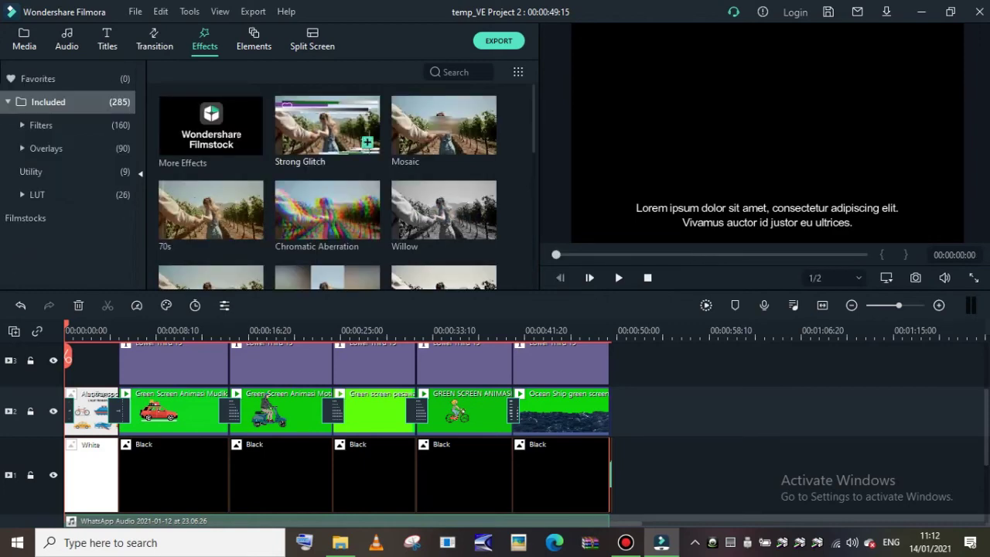
scroll(332, 178, down, 10)
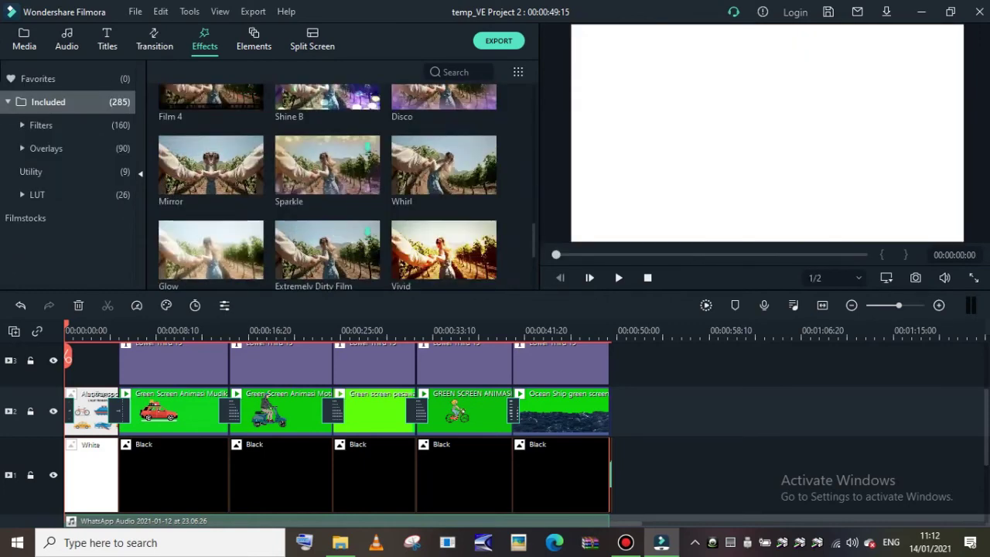
scroll(333, 178, down, 3)
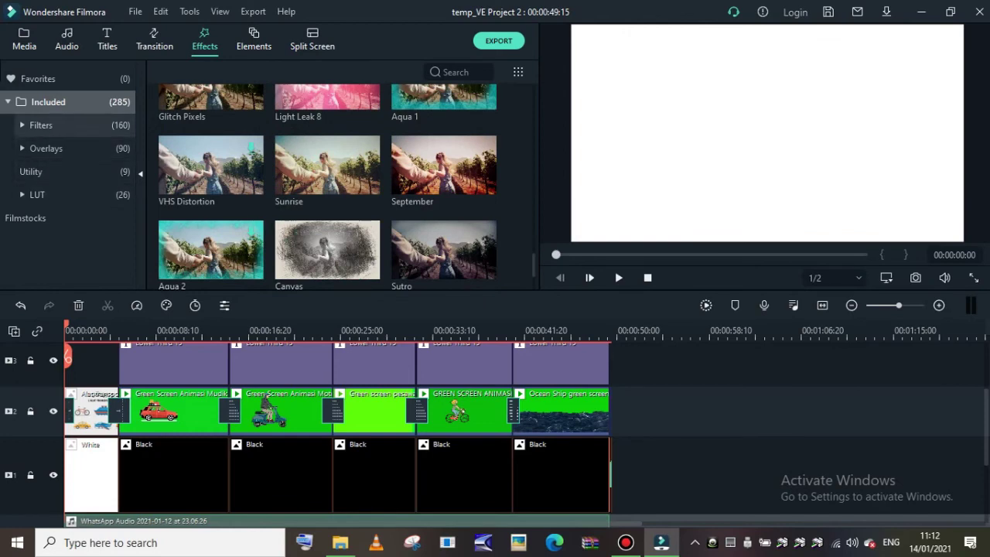
click(41, 125)
click(53, 194)
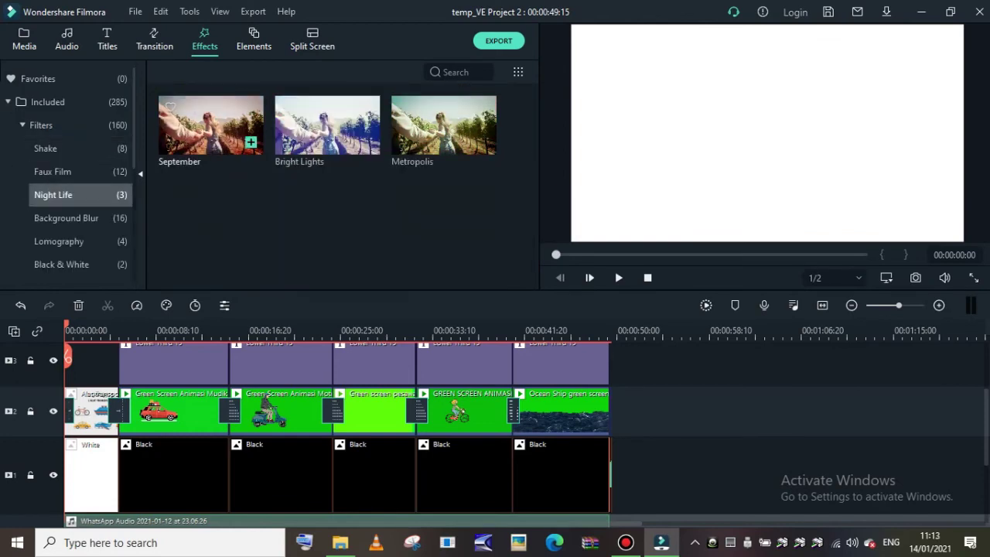
- Browse the included Shake and Faux Film filter effects
click(45, 148)
click(53, 171)
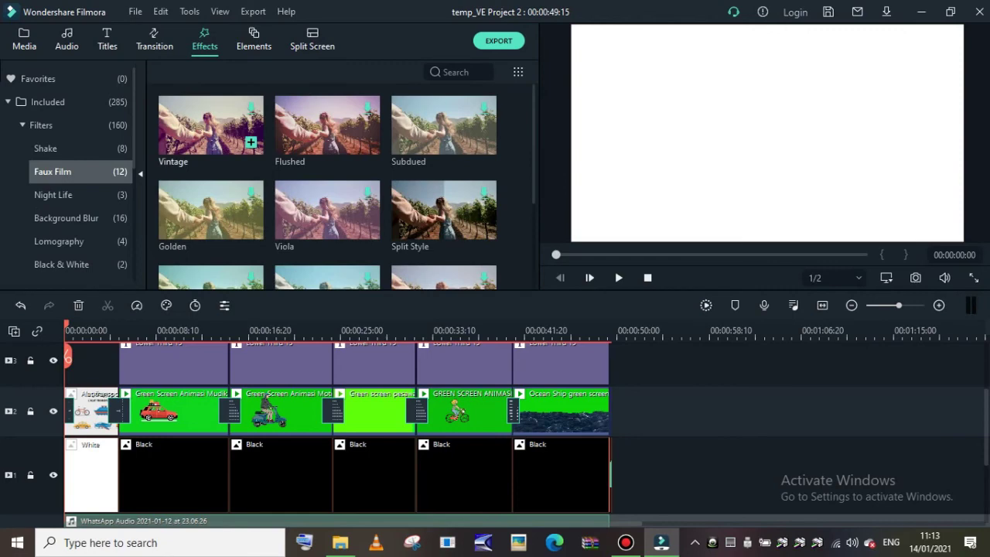
scroll(213, 136, down, 3)
- Show the included elements and download the Boom! element
click(254, 40)
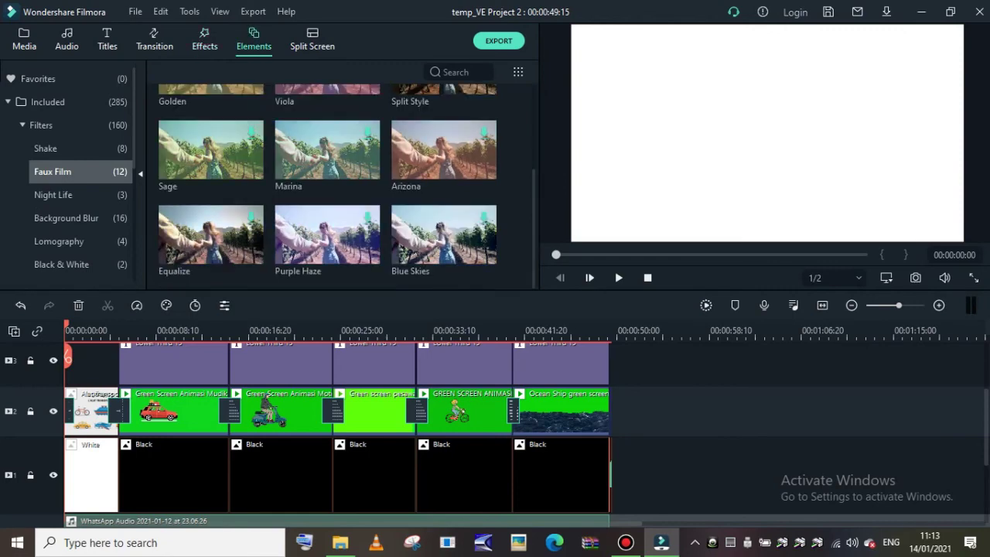
mouse_move(326, 128)
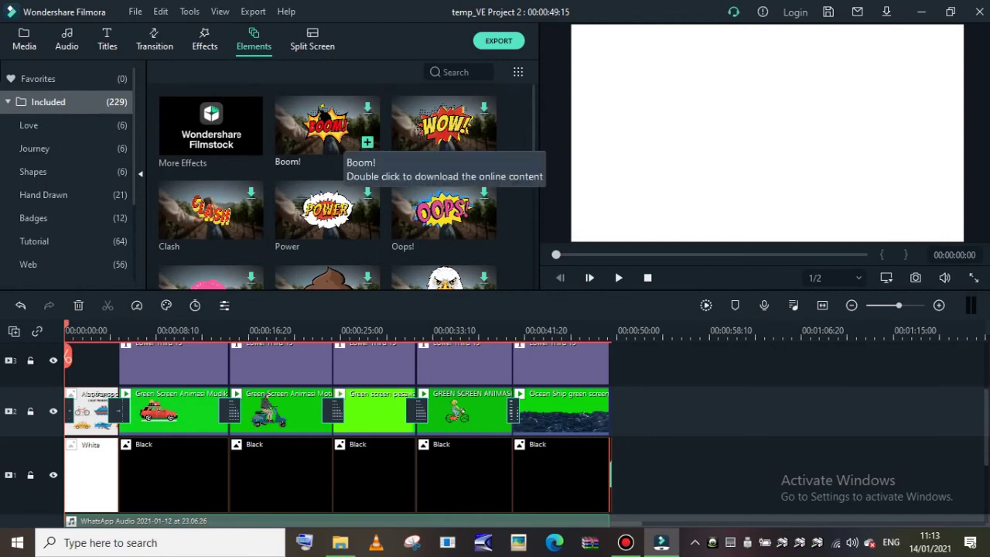
double_click(340, 139)
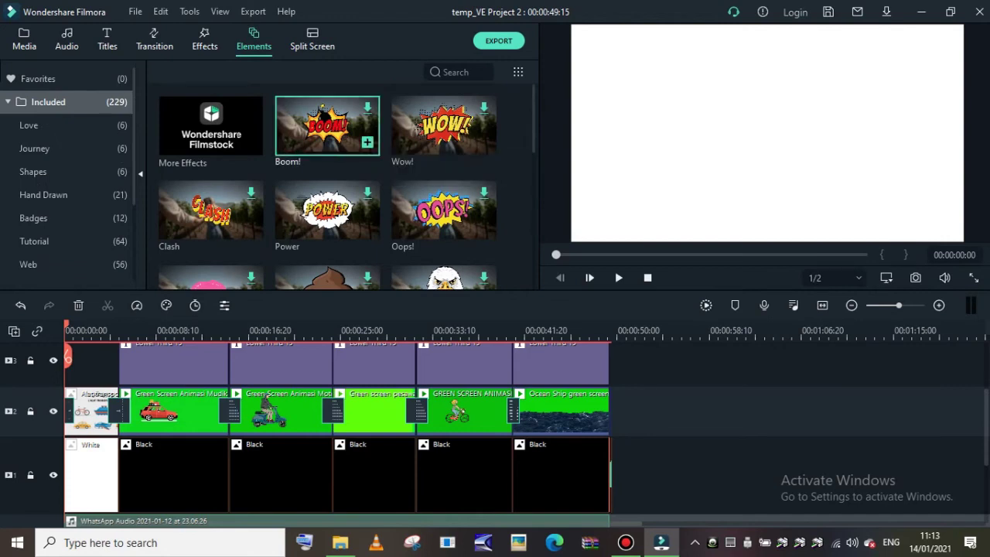
- Mark the Energy Orb element as a favorite and preview it in the player
scroll(326, 186, down, 3)
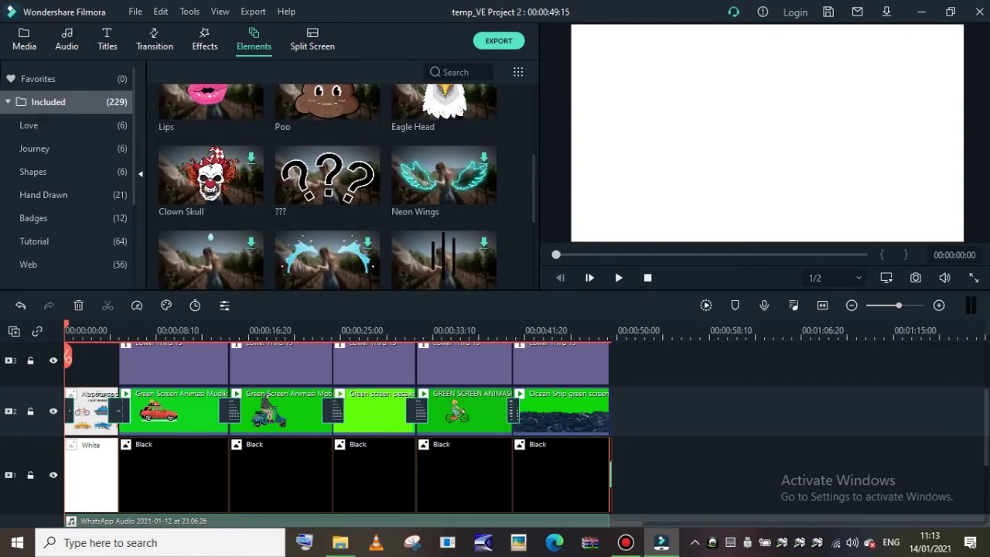
scroll(327, 178, down, 3)
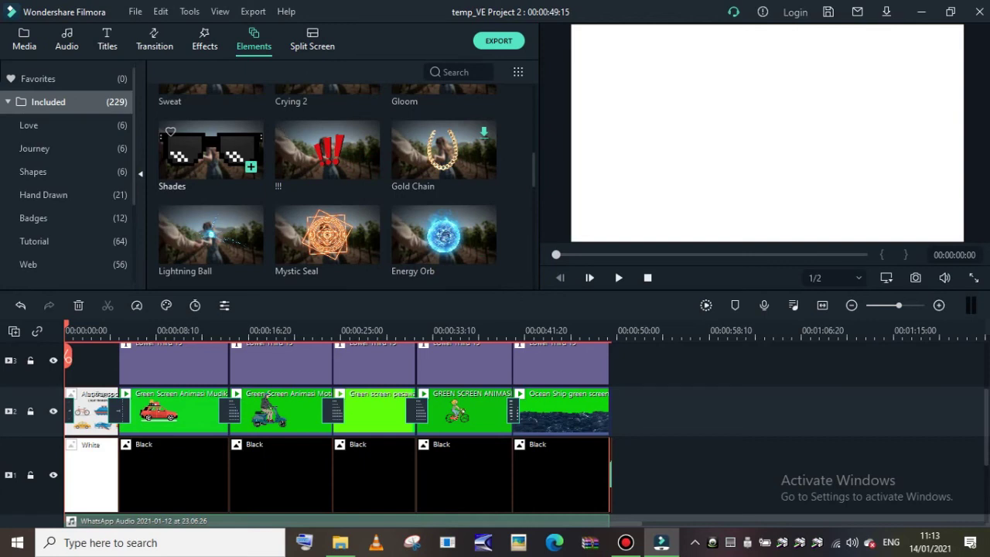
scroll(210, 232, up, 3)
scroll(326, 185, down, 3)
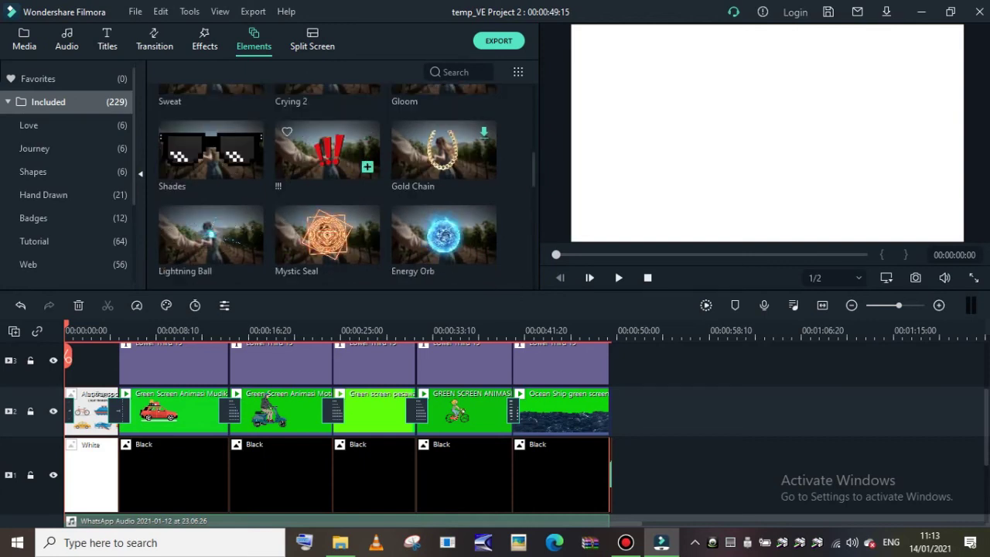
click(403, 216)
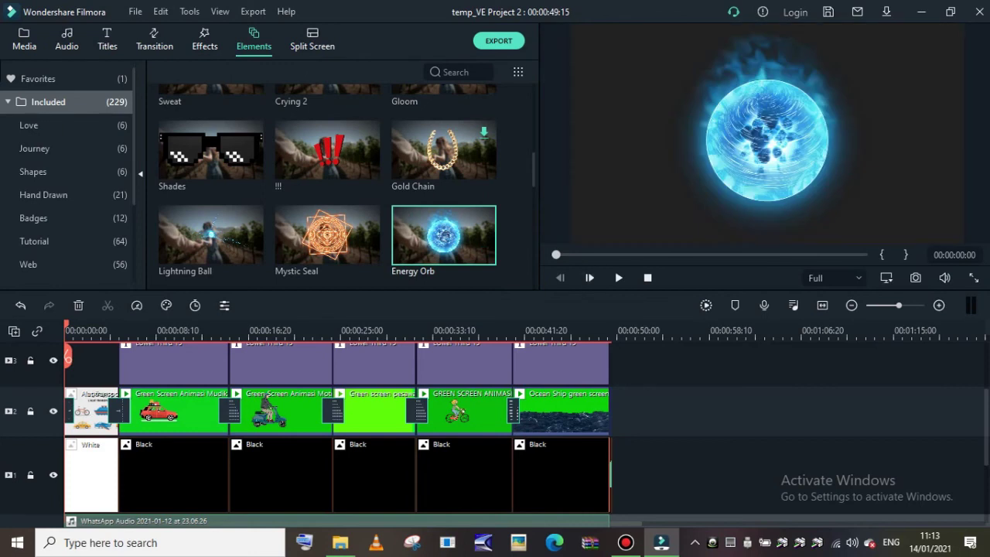
click(618, 276)
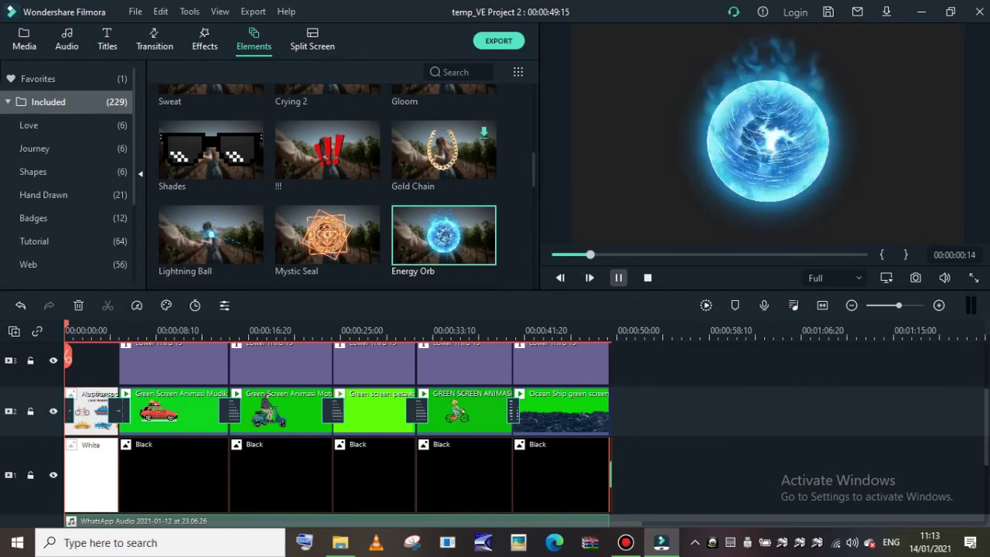
key(space)
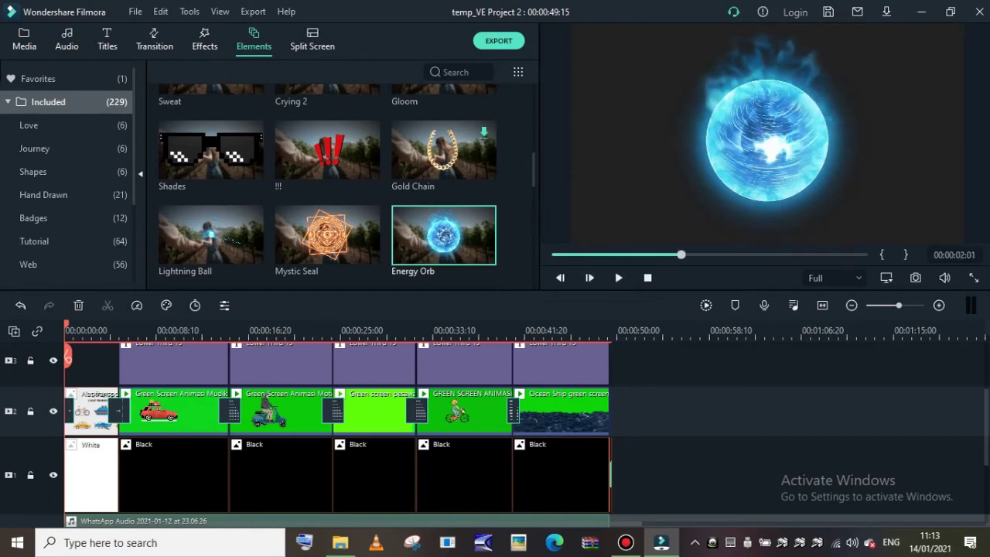
- Preview the Mystic Seal and Shades elements, and return to the start of the included elements
click(327, 234)
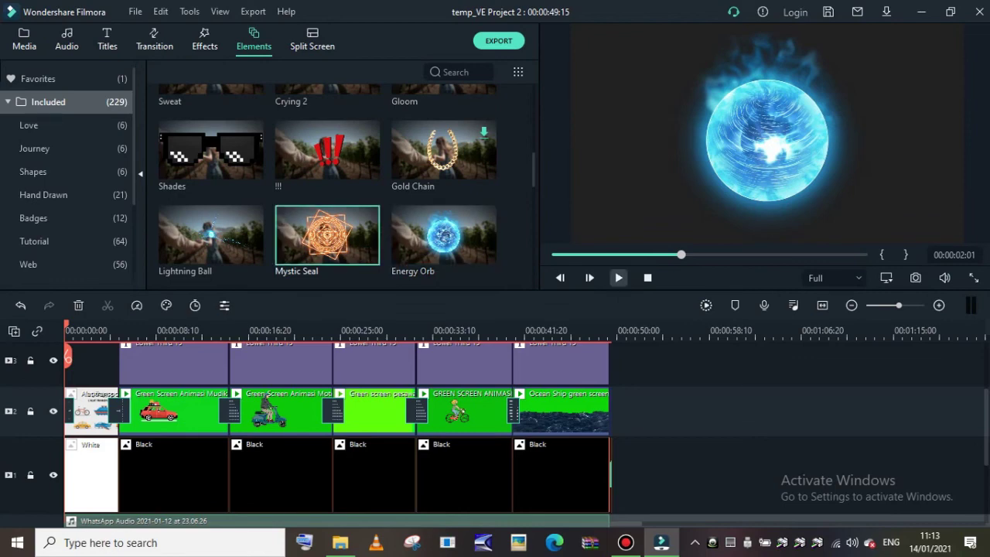
click(618, 277)
click(211, 151)
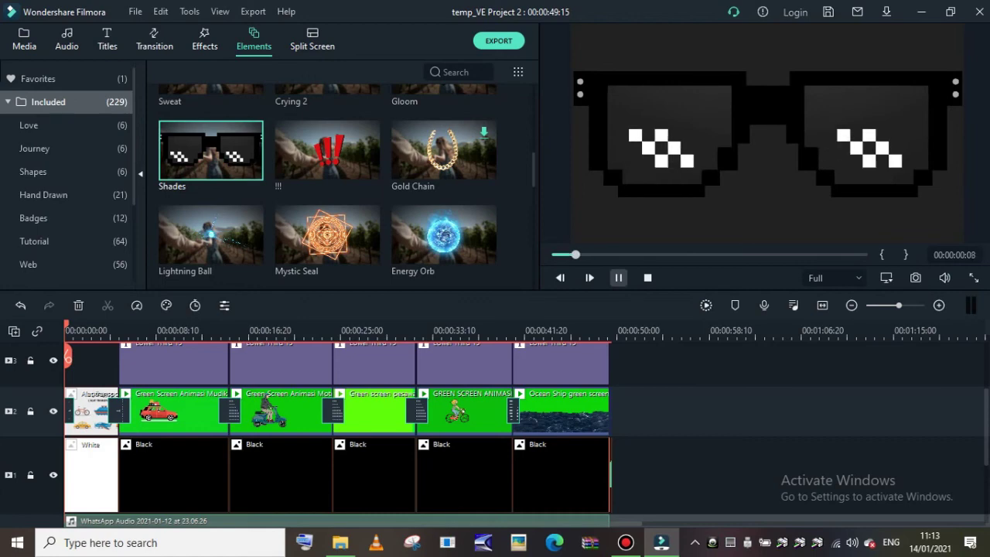
click(48, 102)
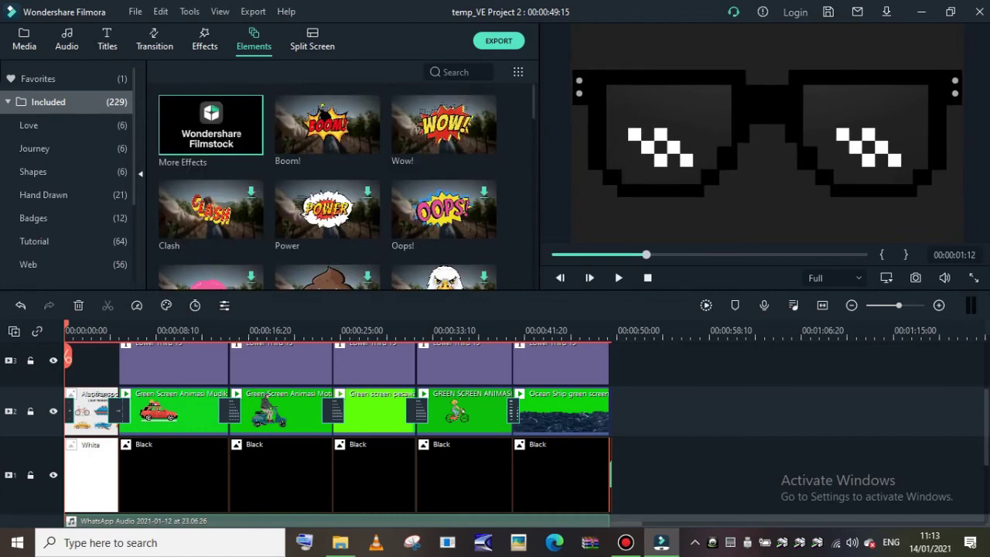
- Browse the included split screen layouts
click(312, 41)
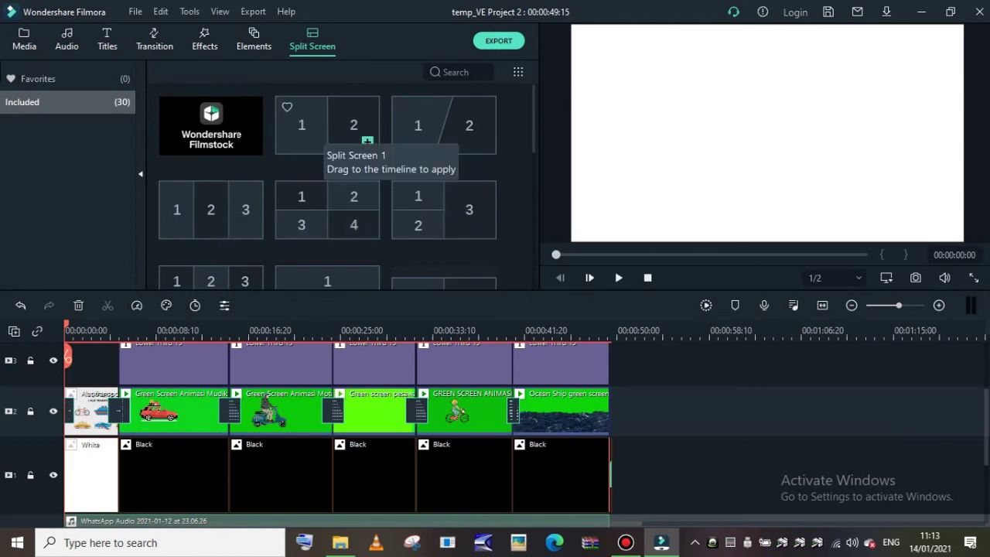
scroll(327, 186, down, 4)
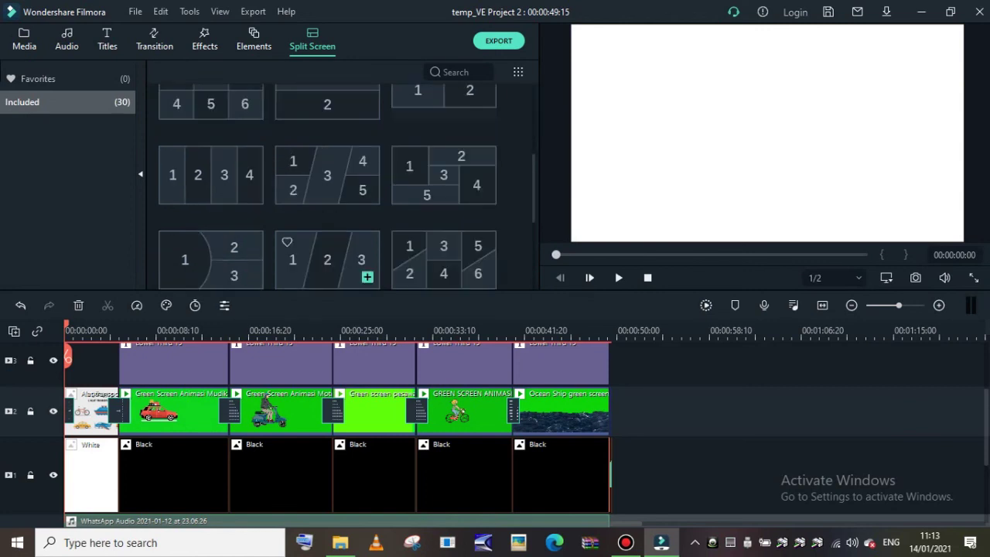
scroll(443, 260, up, 5)
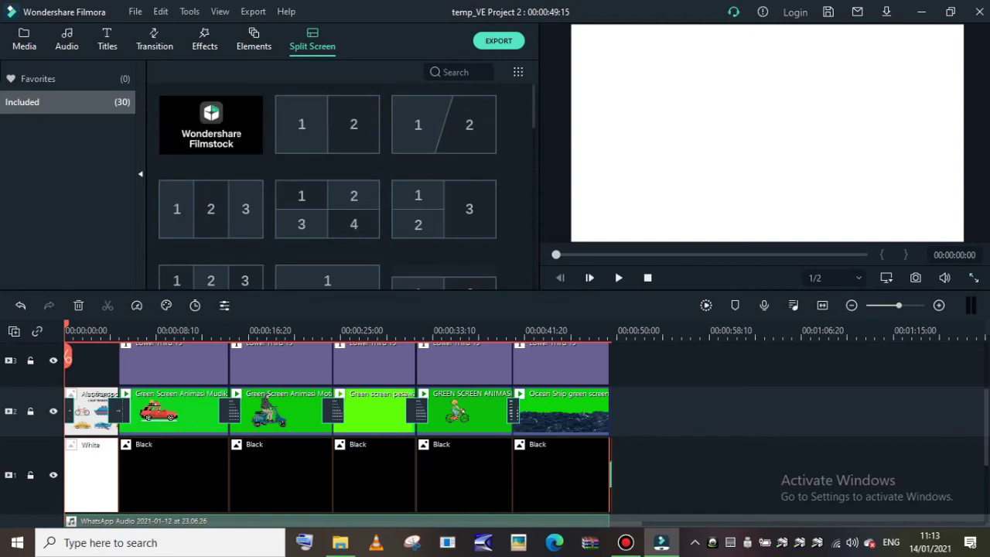
- Start an export from the project media view and name the local MP4 file "tugas"
click(24, 39)
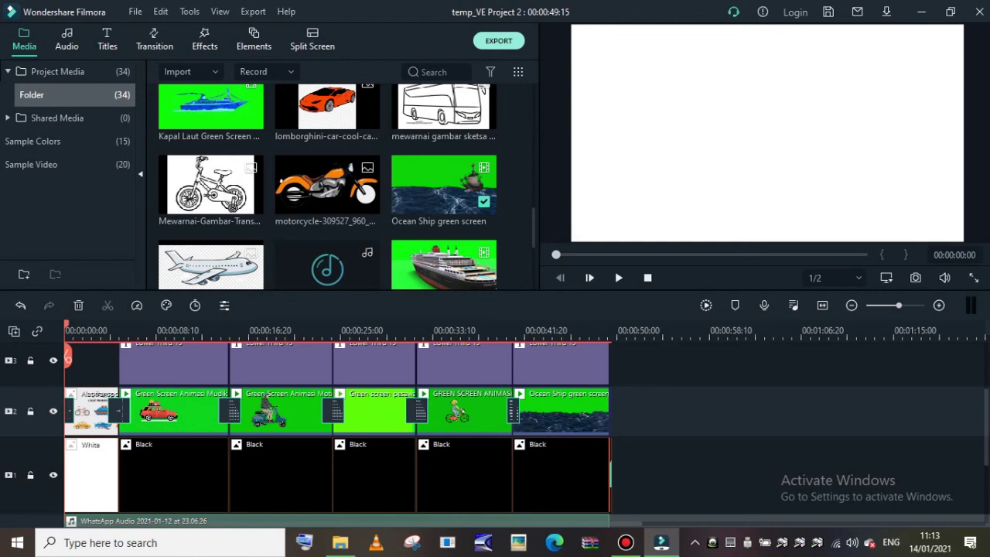
click(498, 41)
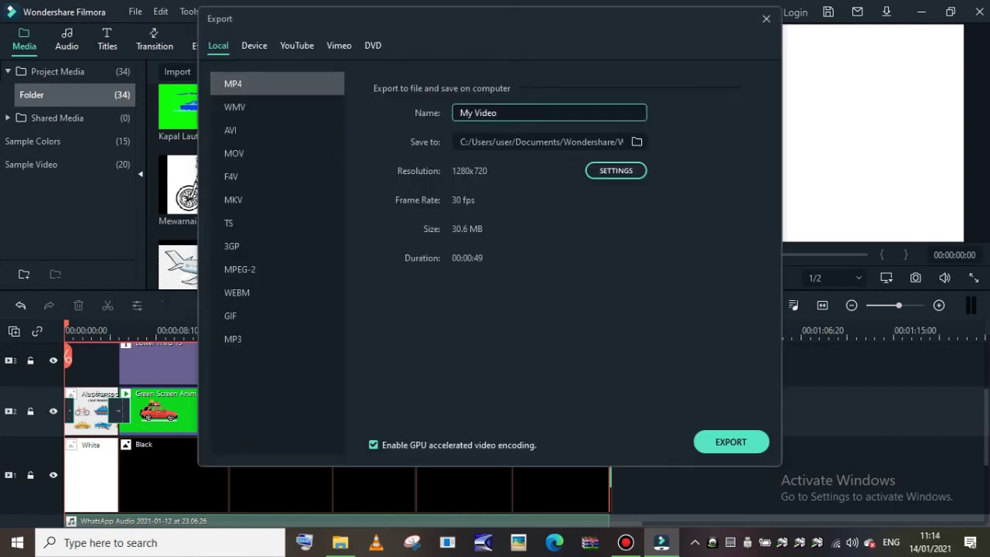
drag(497, 113, 460, 113)
text(Tugas)
key(BackSpace)
key(BackSpace)
key(BackSpace)
key(BackSpace)
key(BackSpace)
text(tugas)
- Review the YouTube, device and local export settings, close them without exporting, and minimize the editor
click(297, 45)
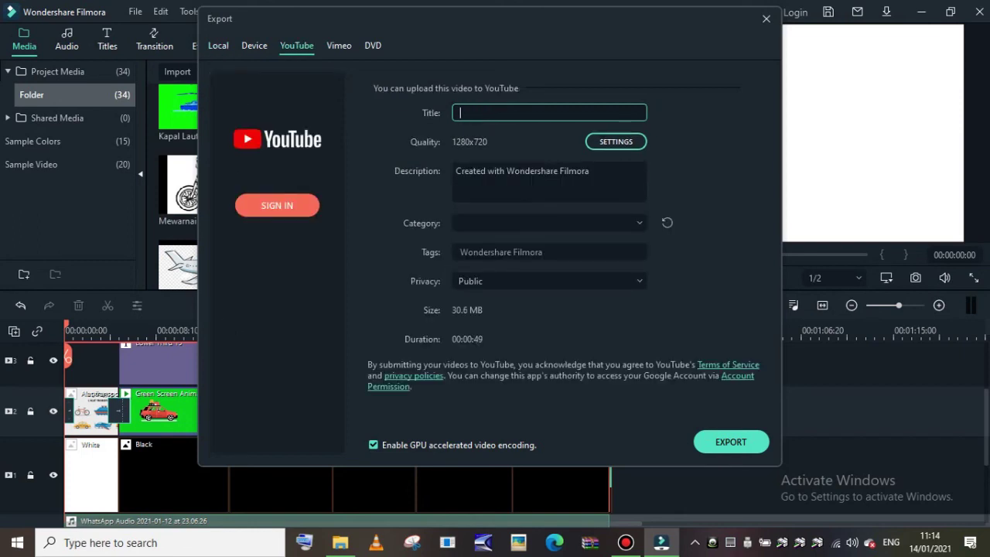
click(218, 46)
click(253, 45)
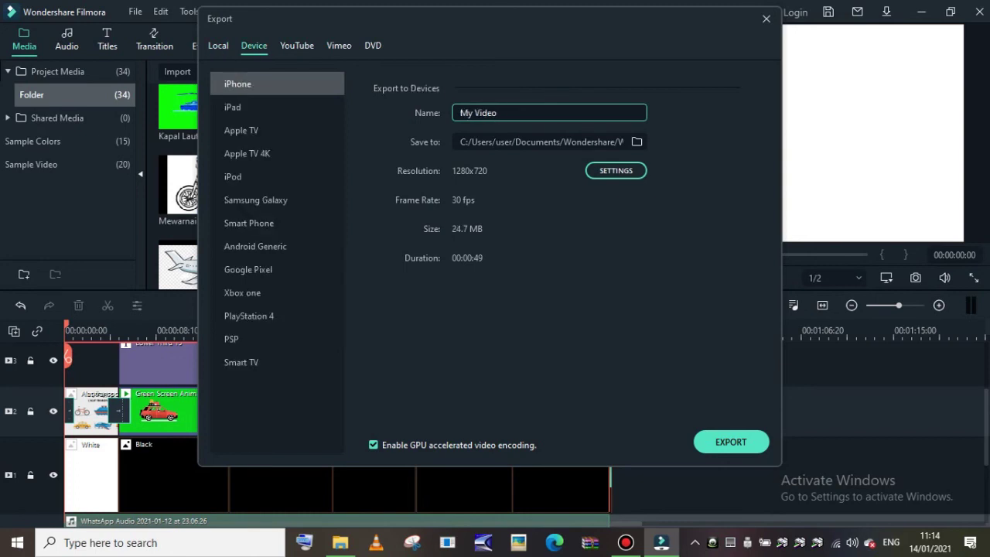
click(218, 46)
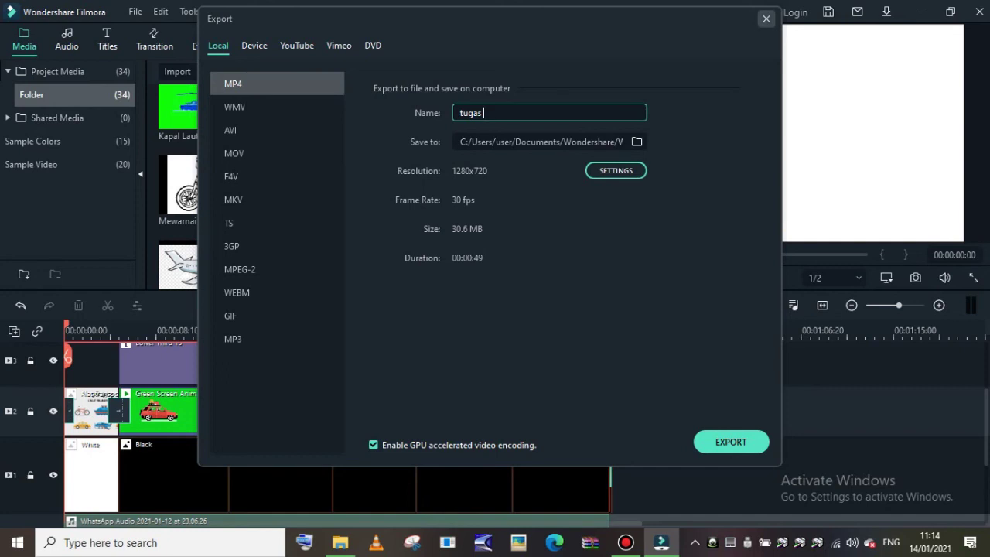
click(765, 19)
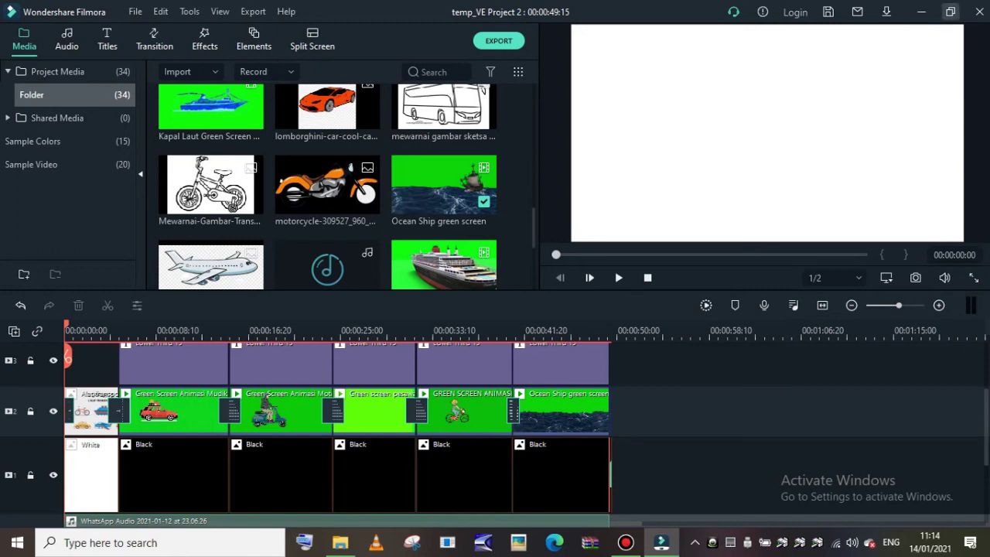
click(921, 11)
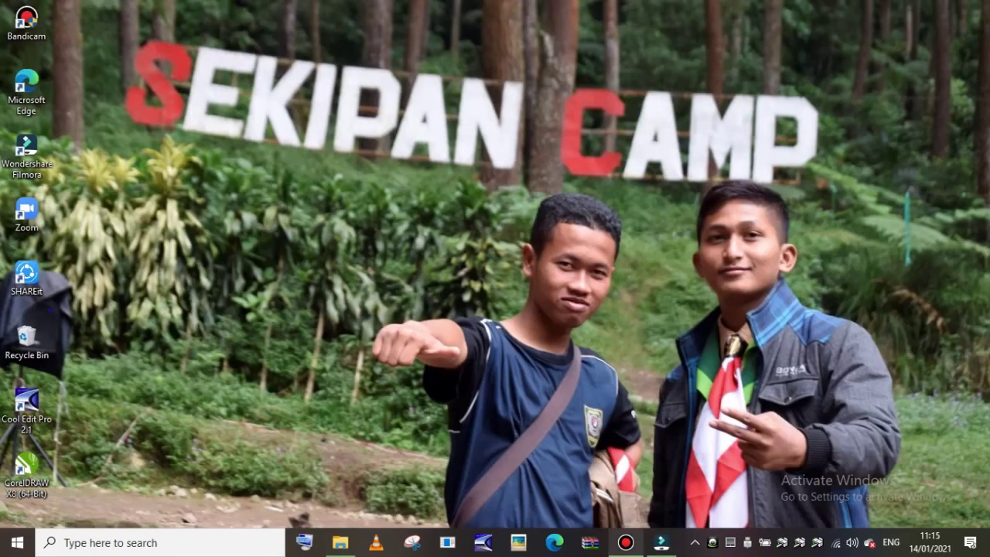